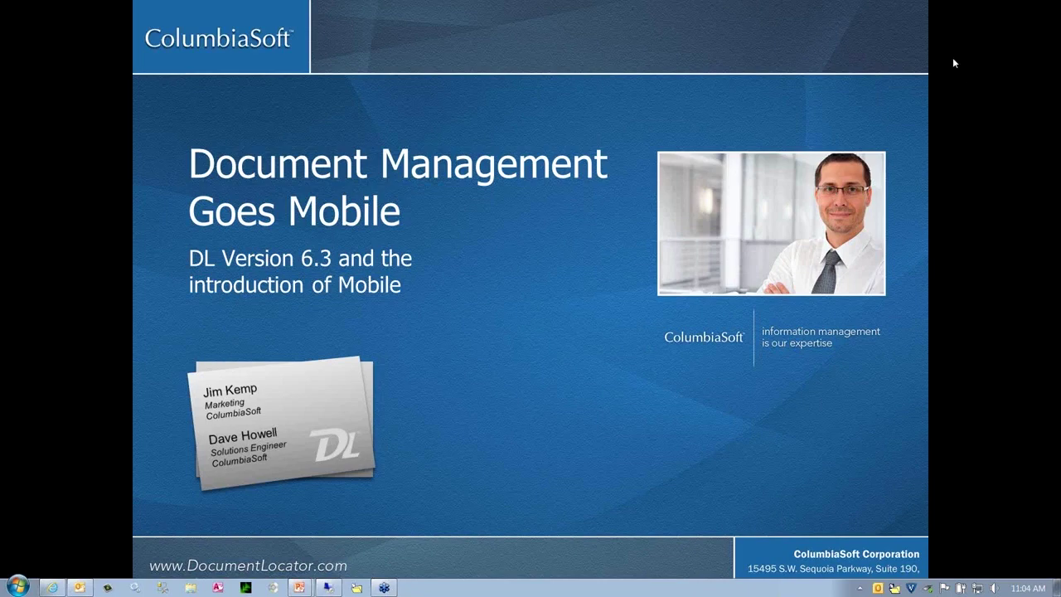
Advance through the opening slides of the document management presentation and minimize the presentation window
click(964, 100)
click(964, 99)
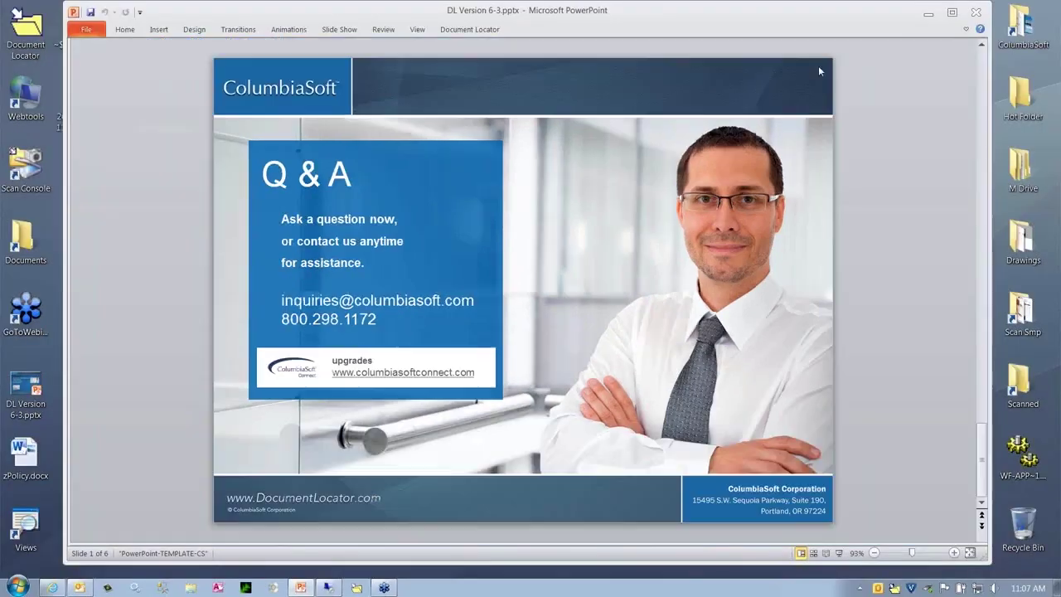
click(928, 14)
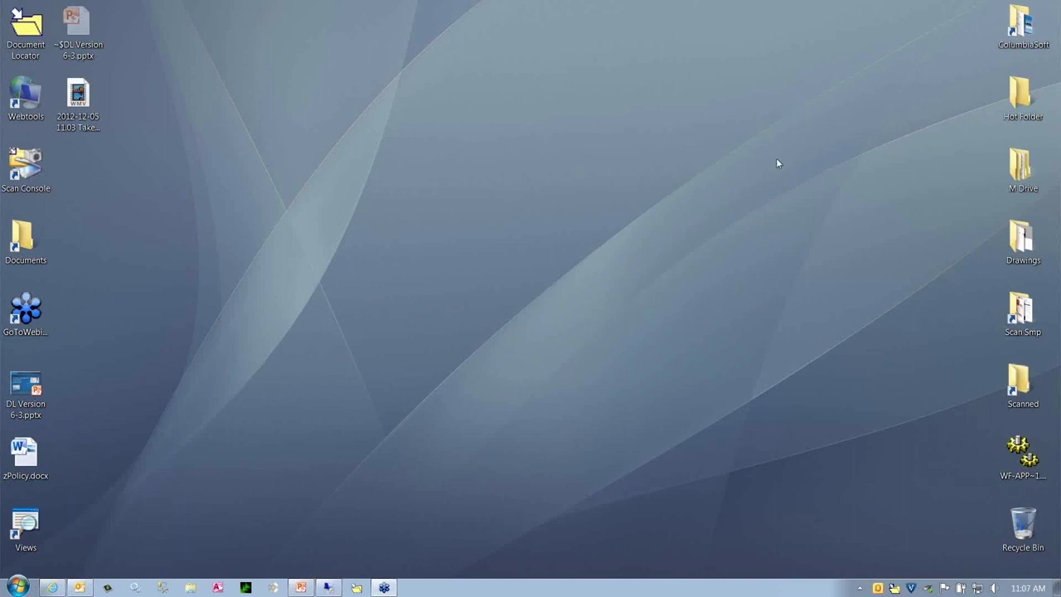
Switch to the web browser, log in to WebTools and open the _Polices & Procedures folder under 30 Resources
click(52, 587)
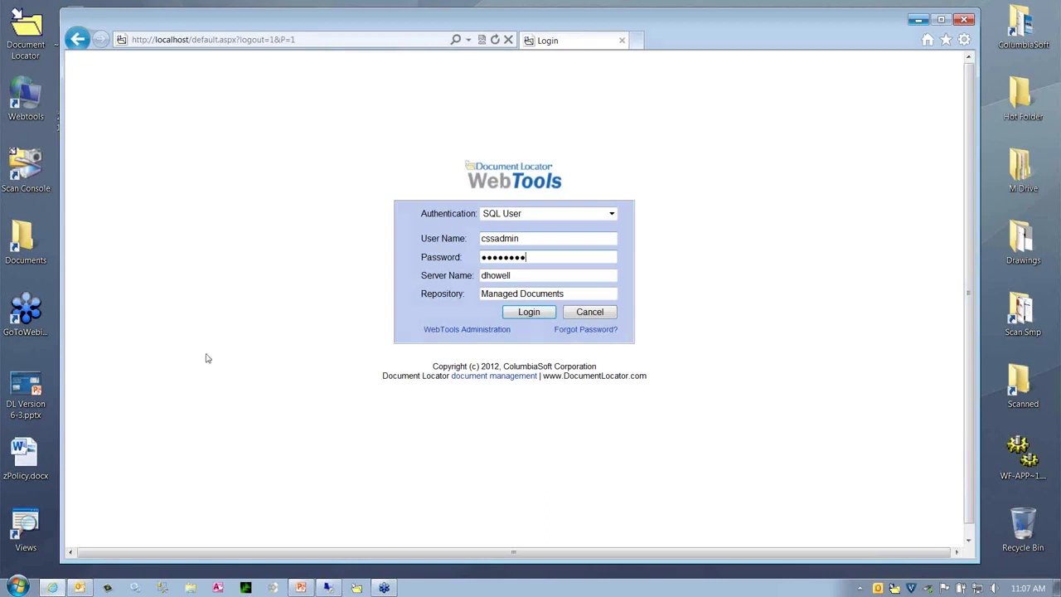
click(529, 315)
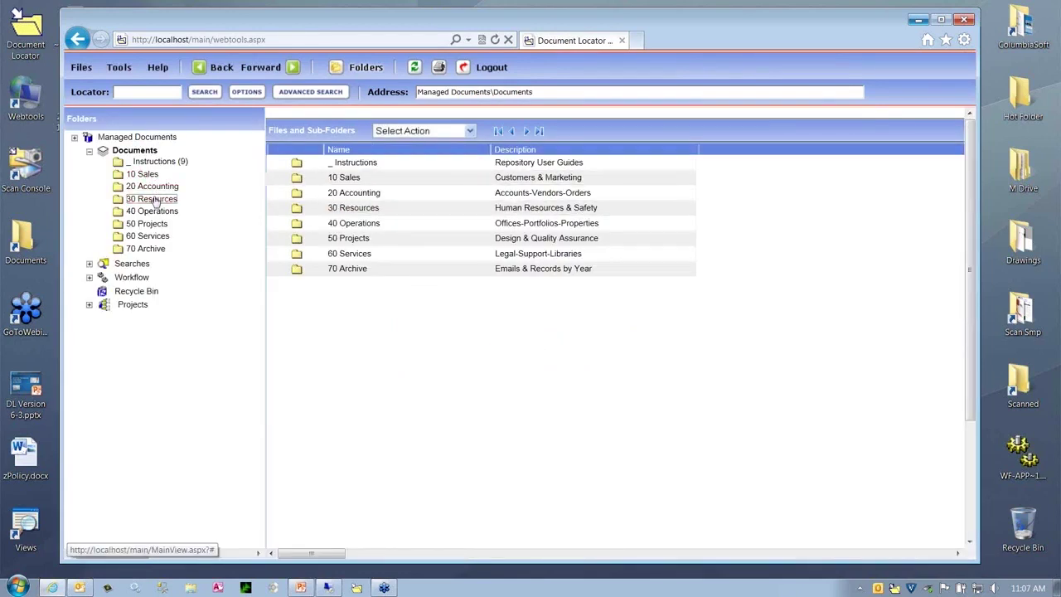
click(166, 199)
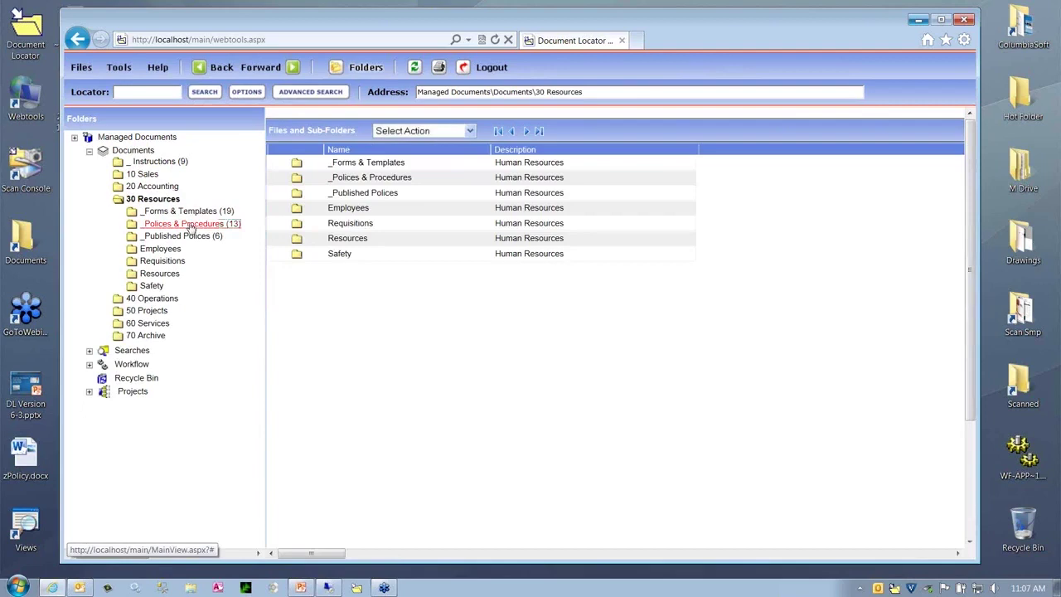
click(195, 224)
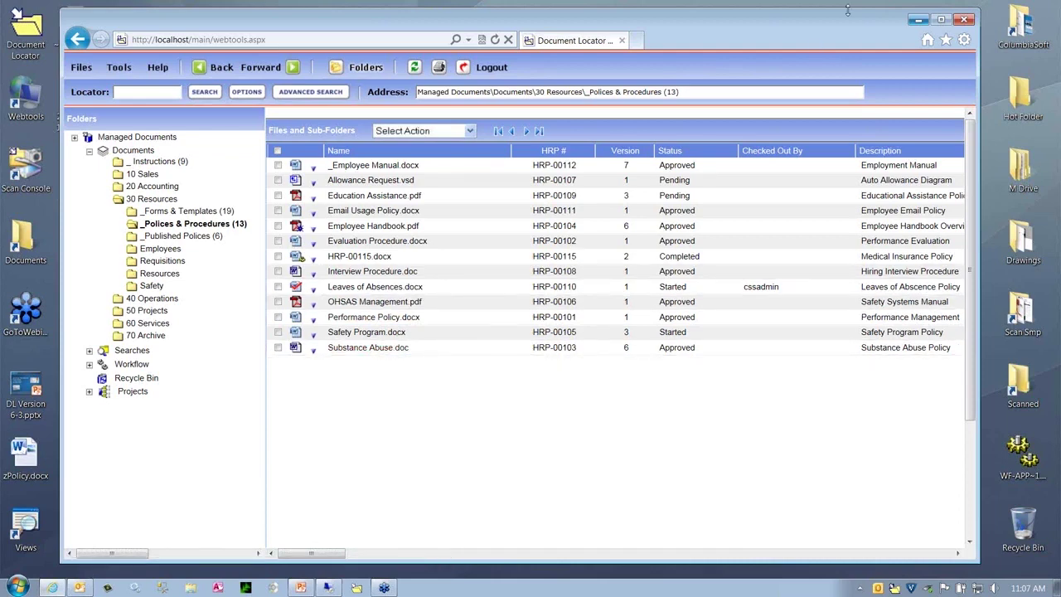
Switch from the browser to the phone in the Remote Desktop session, view its Documents list and return to the home page
click(917, 20)
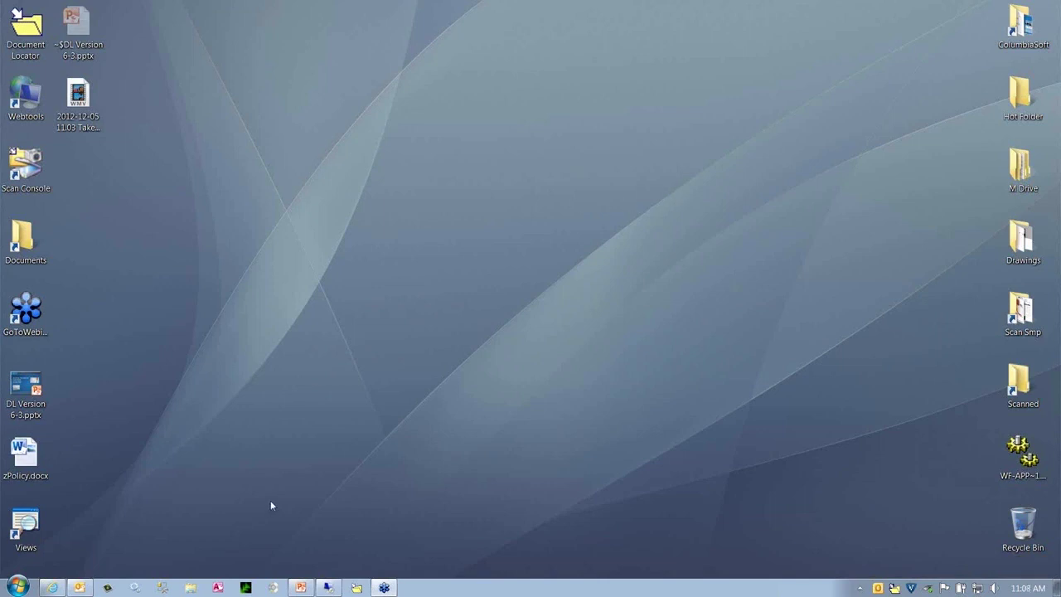
click(330, 589)
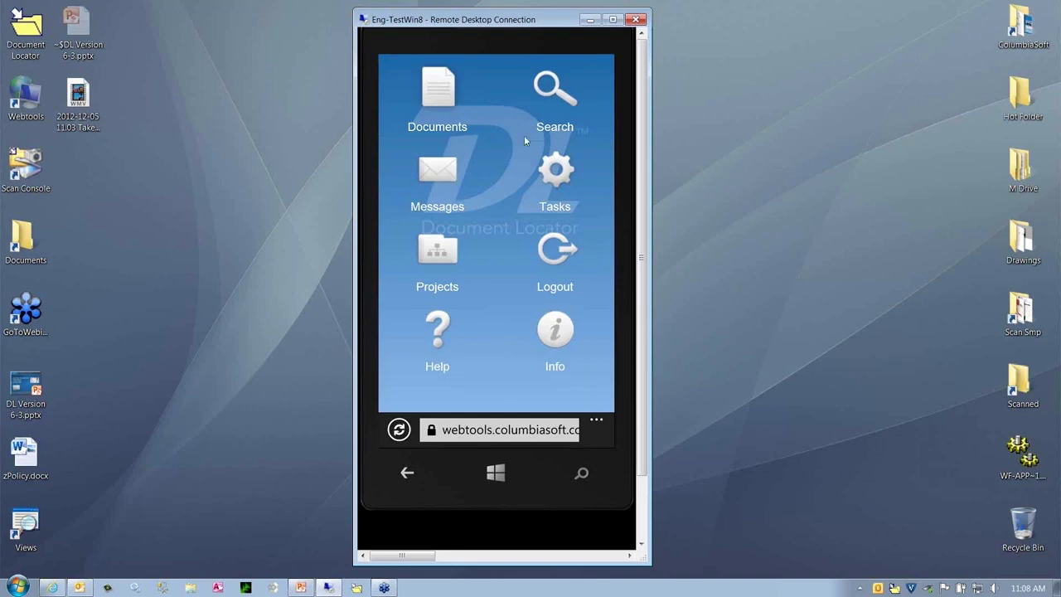
click(448, 106)
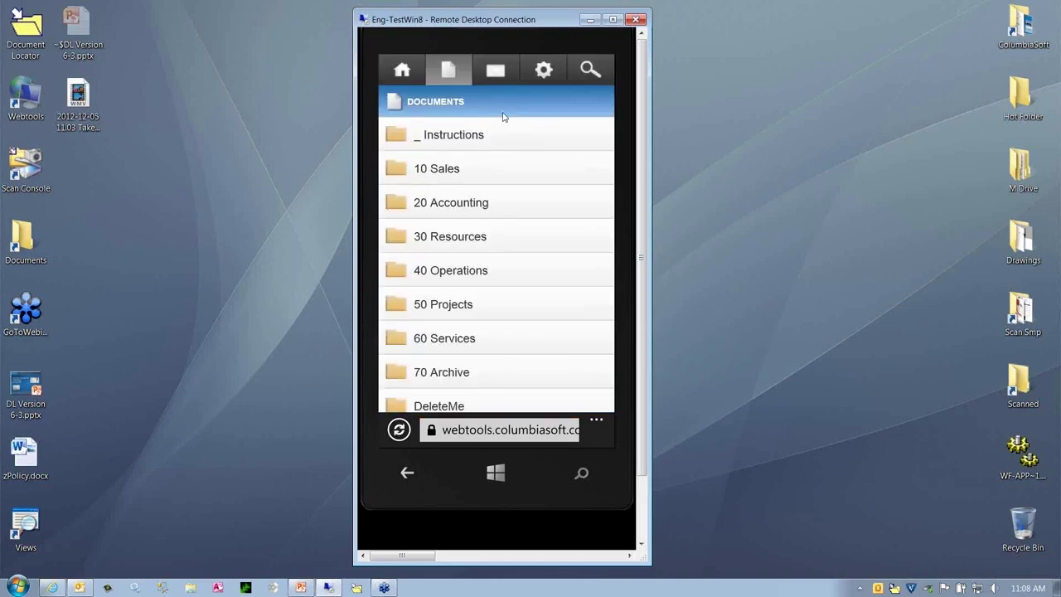
click(404, 75)
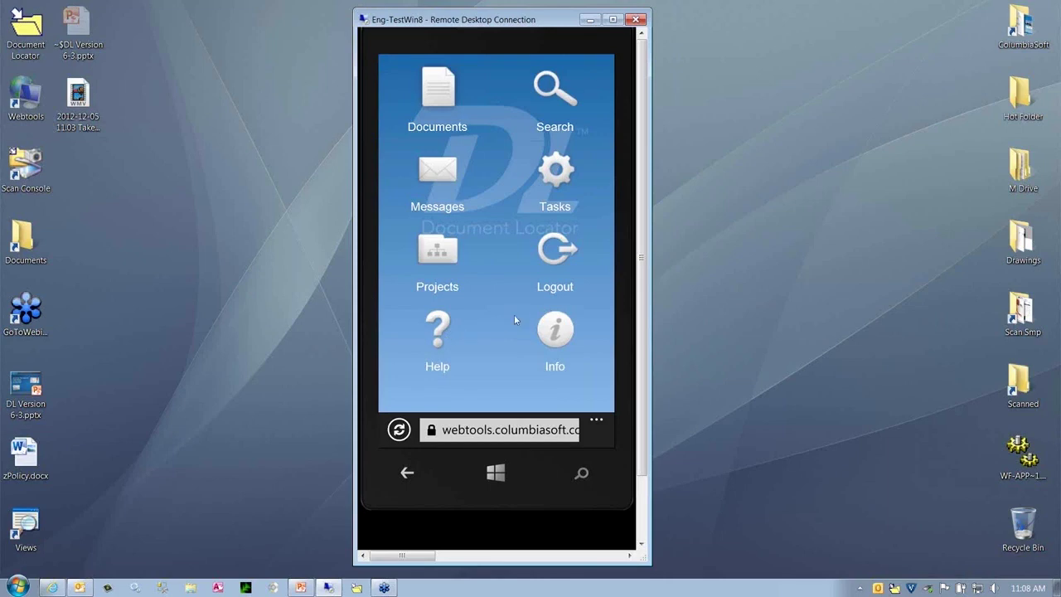
Open the document details of the Expense Report Form in the _Templates & Forms folder under 20 Accounting
click(439, 96)
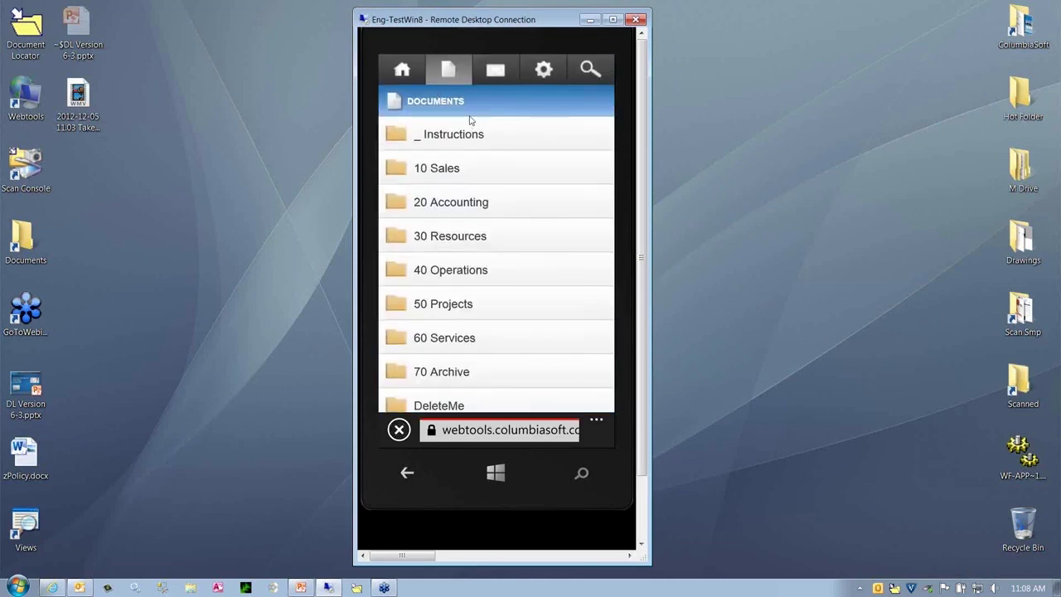
click(449, 205)
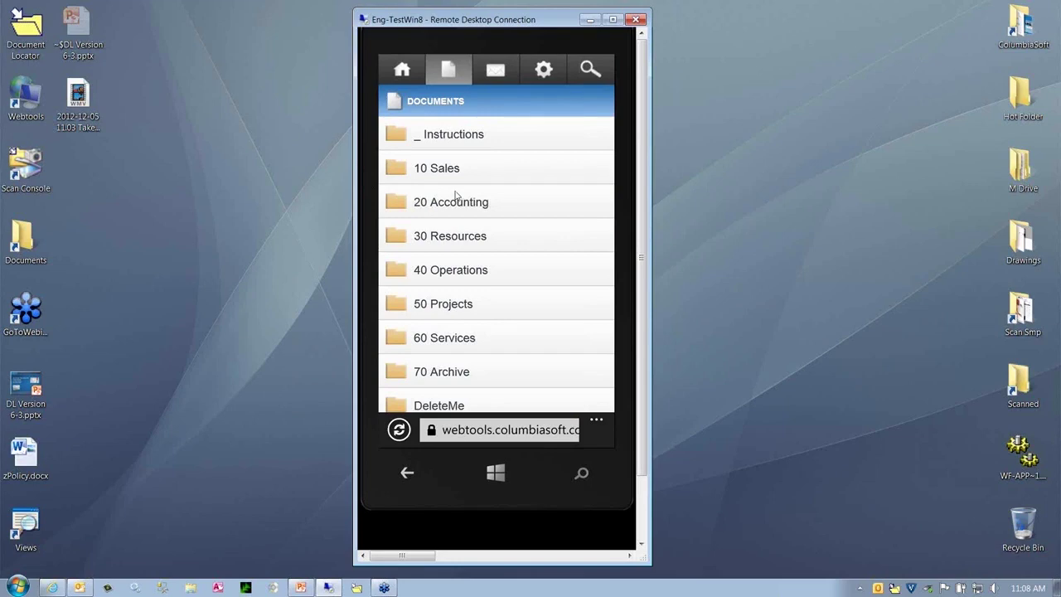
click(398, 207)
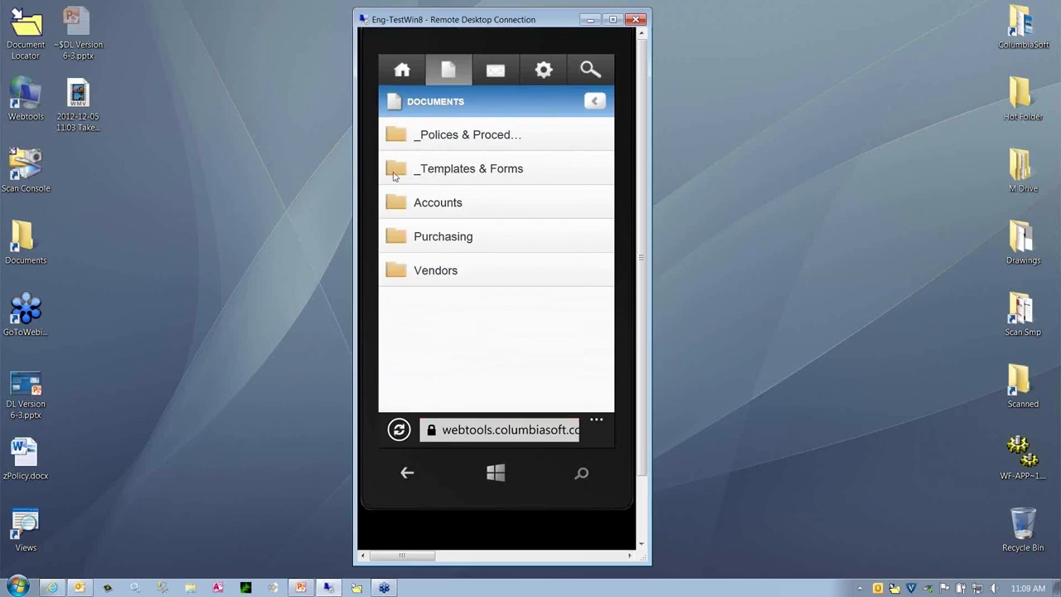
click(396, 171)
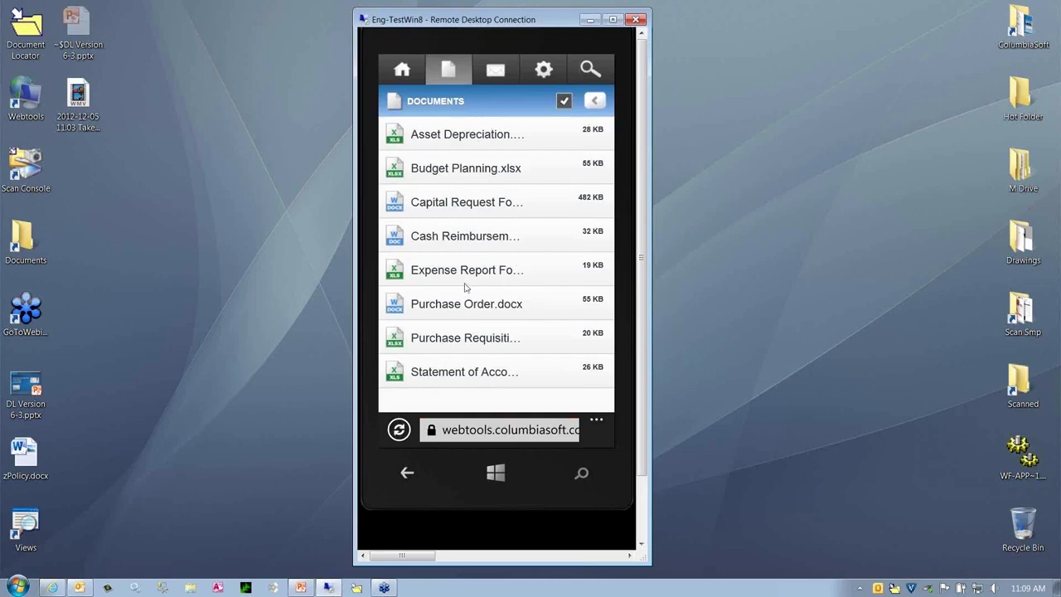
click(436, 274)
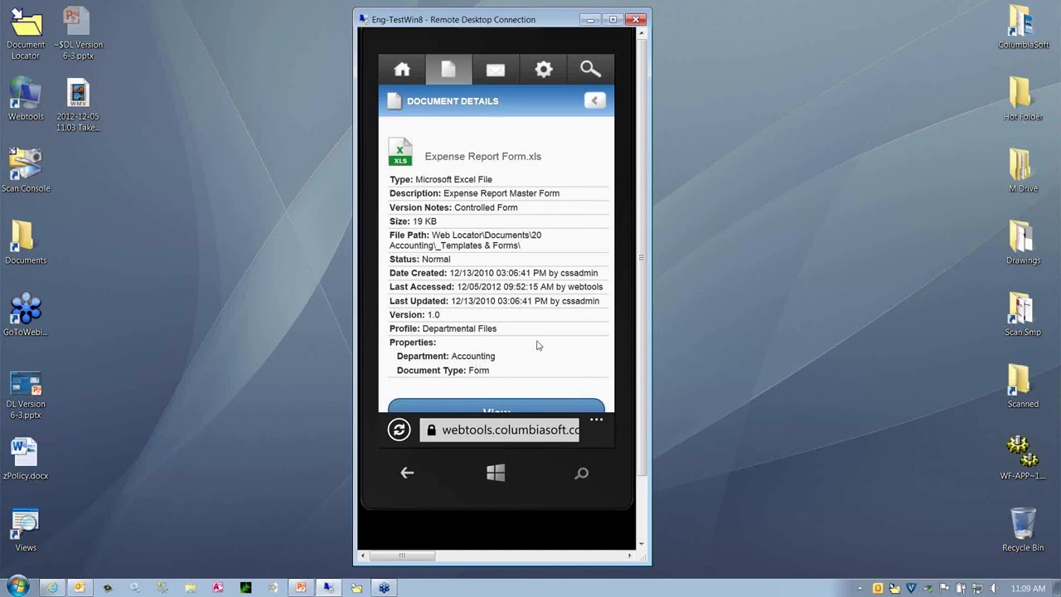
View the contents of Expense Report Form.xls on the phone and return to its document details
scroll(536, 345, down, 3)
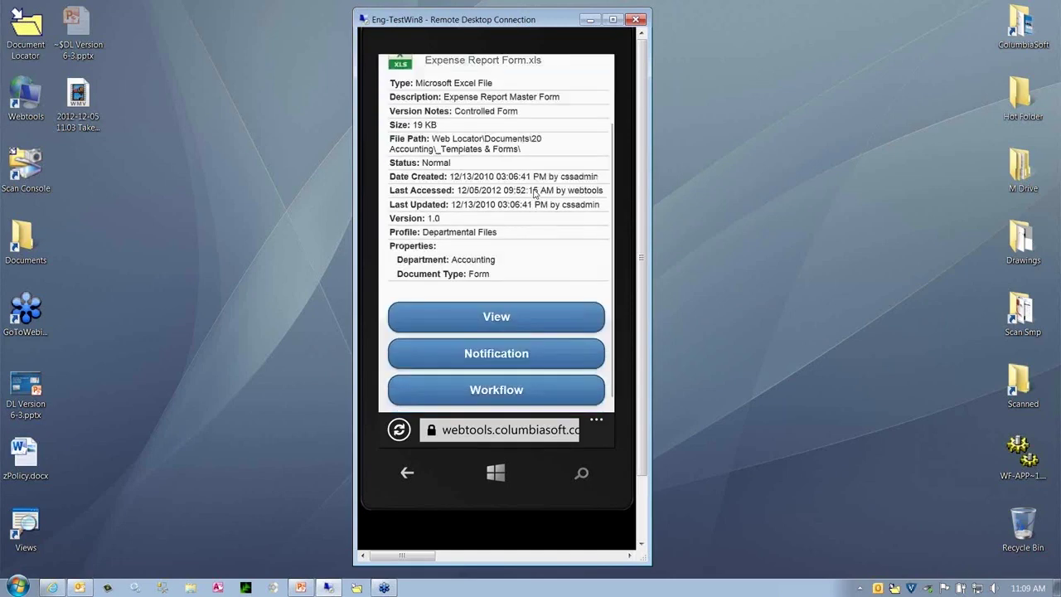
click(493, 305)
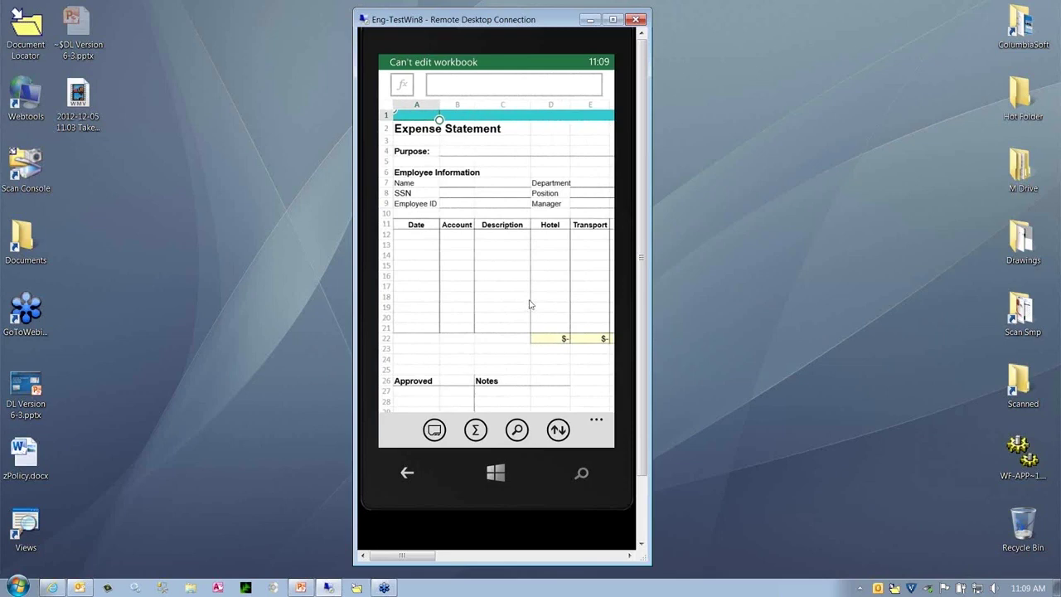
drag(528, 303, 519, 240)
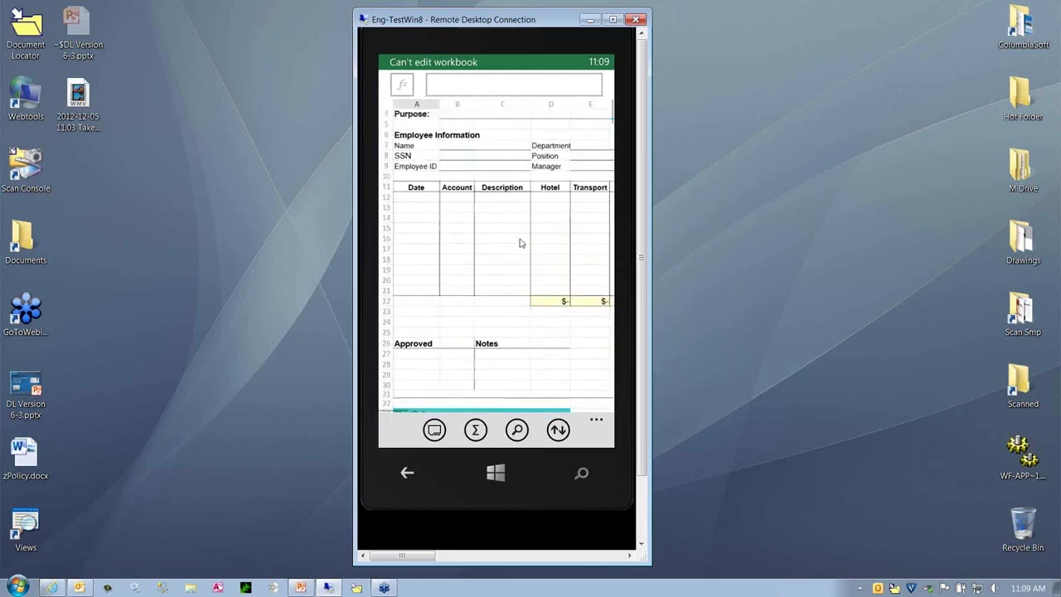
click(407, 474)
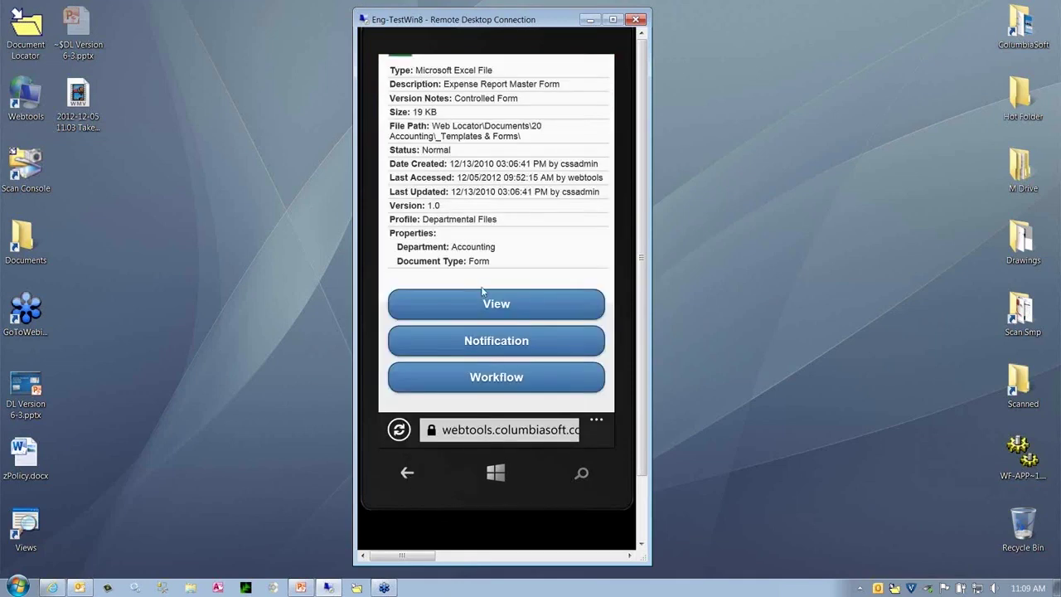
Start a notification for Expense Report Form.xls and add a suggested user whose name starts with "d" as recipient
click(511, 341)
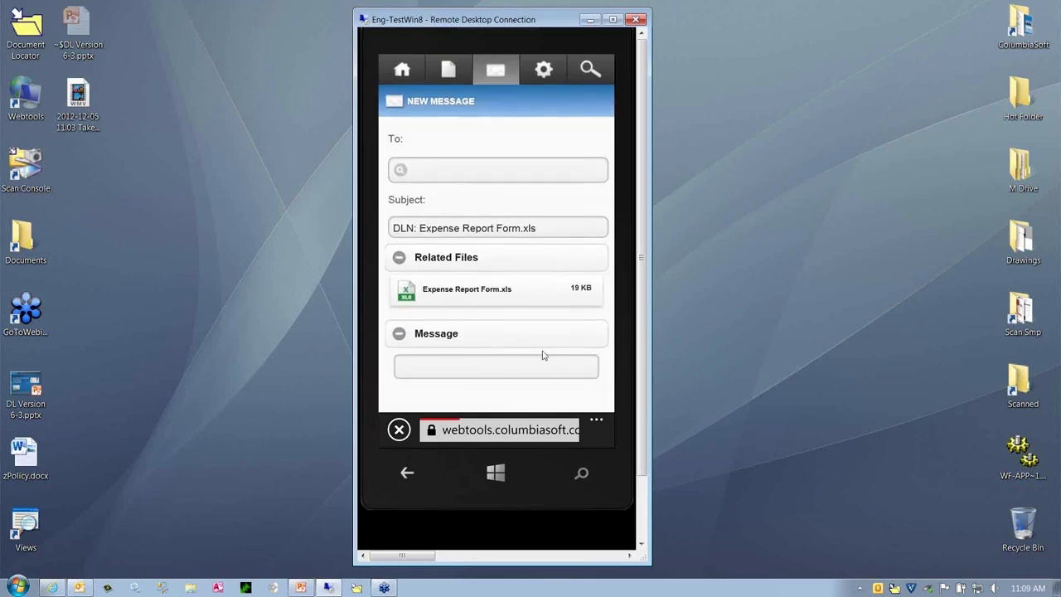
click(403, 171)
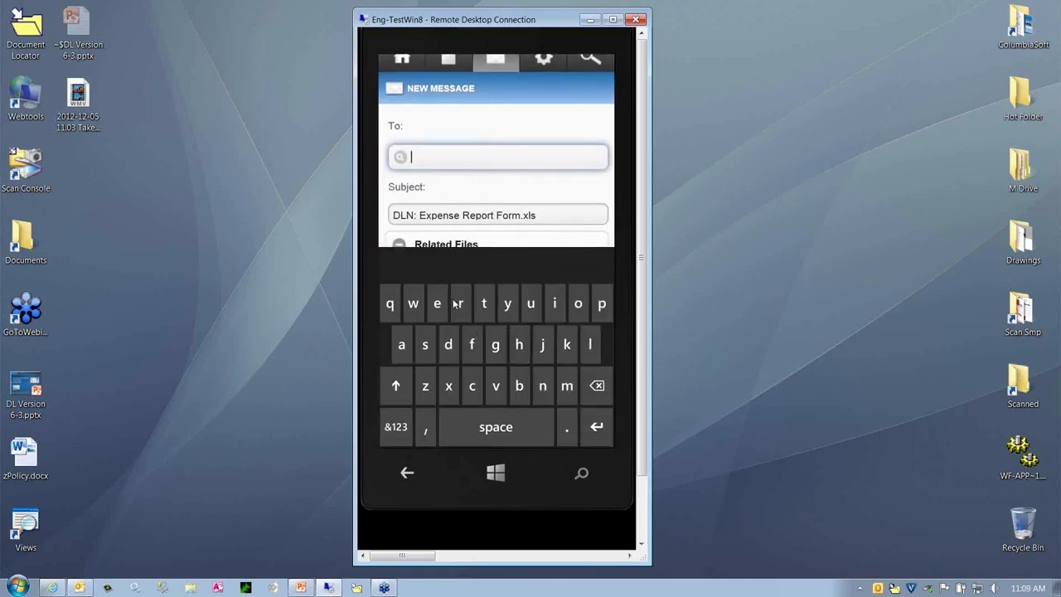
click(453, 352)
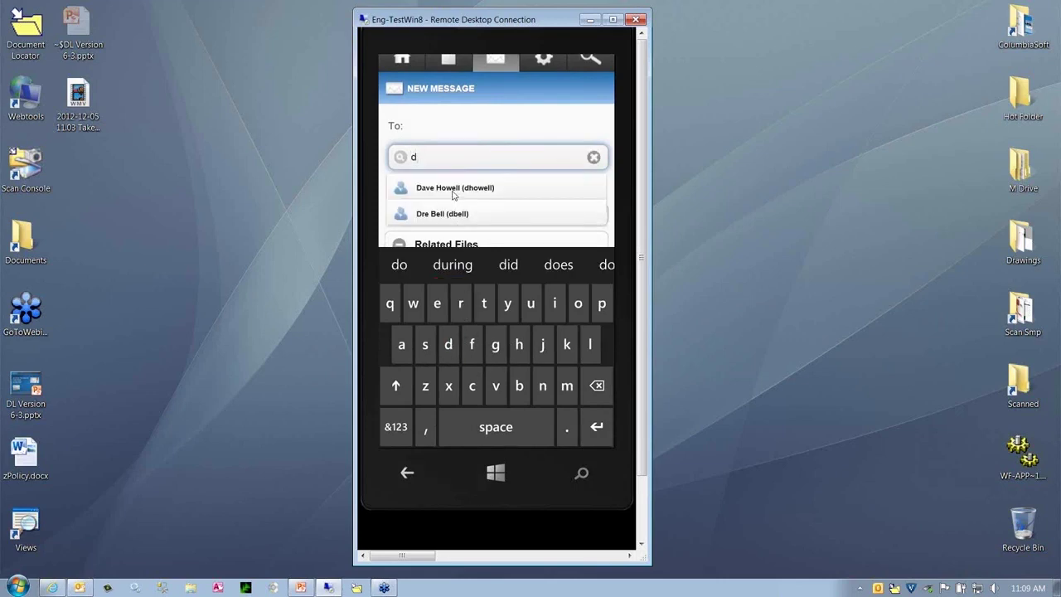
click(453, 190)
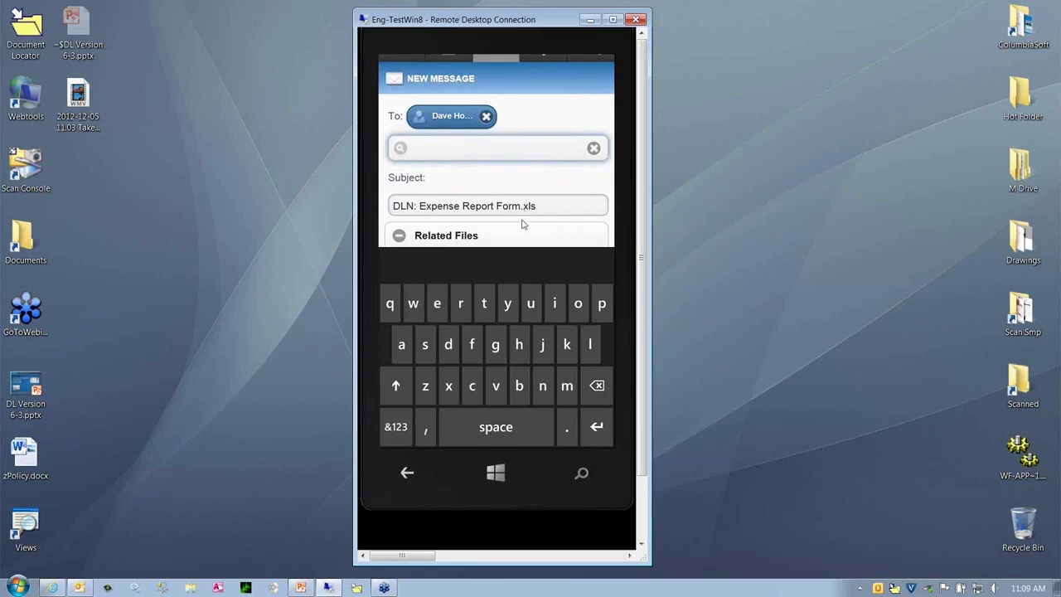
Enter "Testing" as the notification's message and cancel the notification without sending it
scroll(519, 190, down, 3)
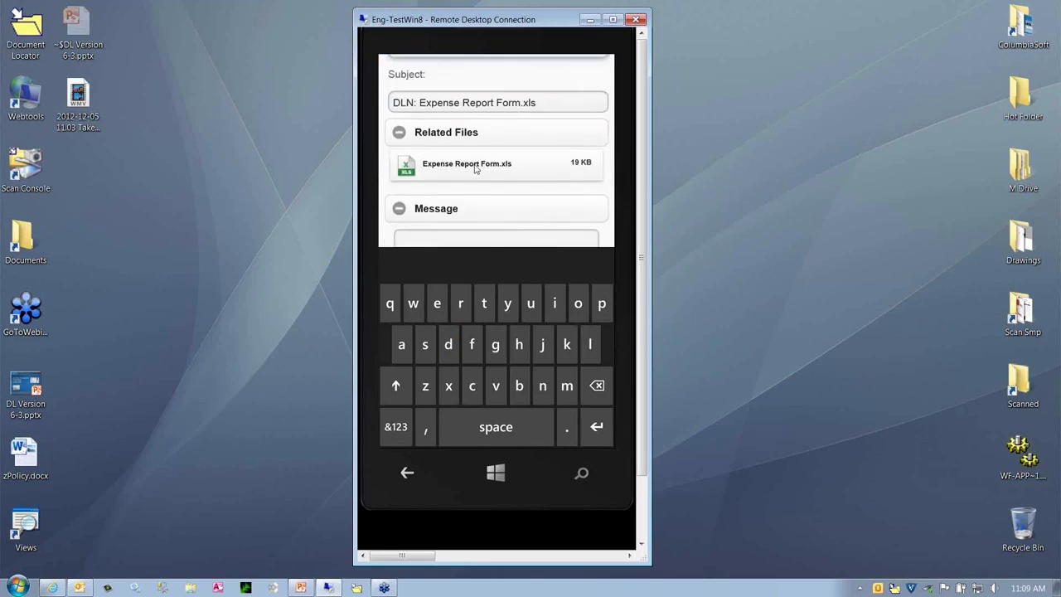
scroll(506, 175, down, 2)
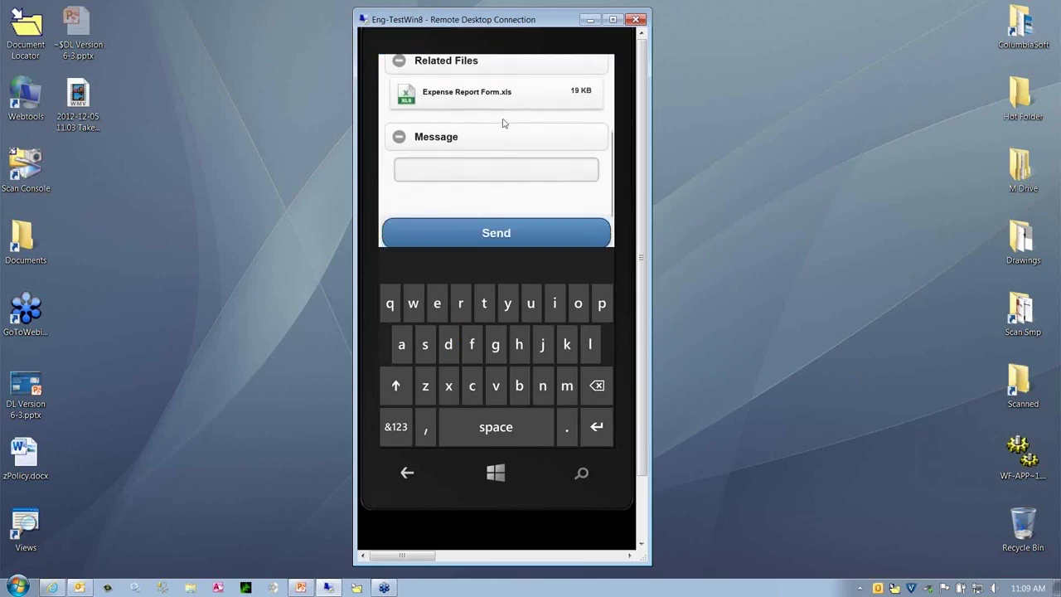
click(418, 167)
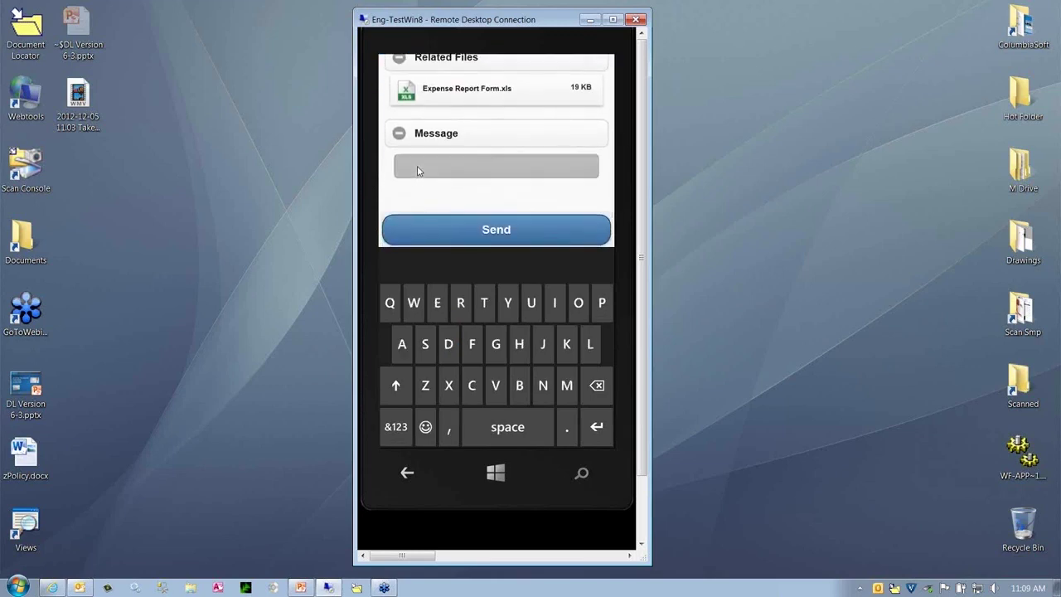
click(485, 303)
click(437, 303)
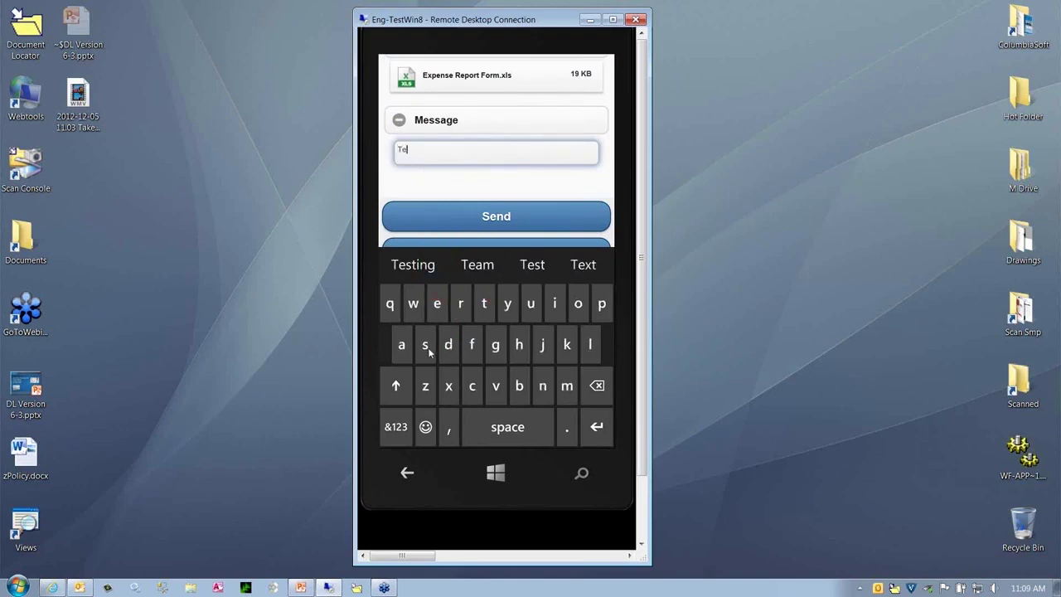
click(411, 266)
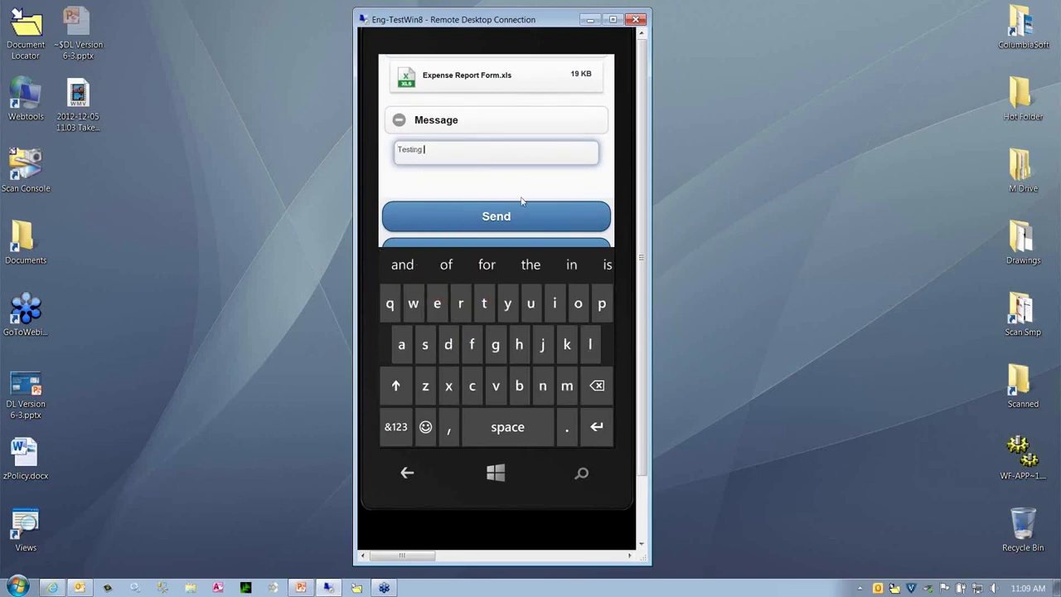
scroll(522, 154, down, 1)
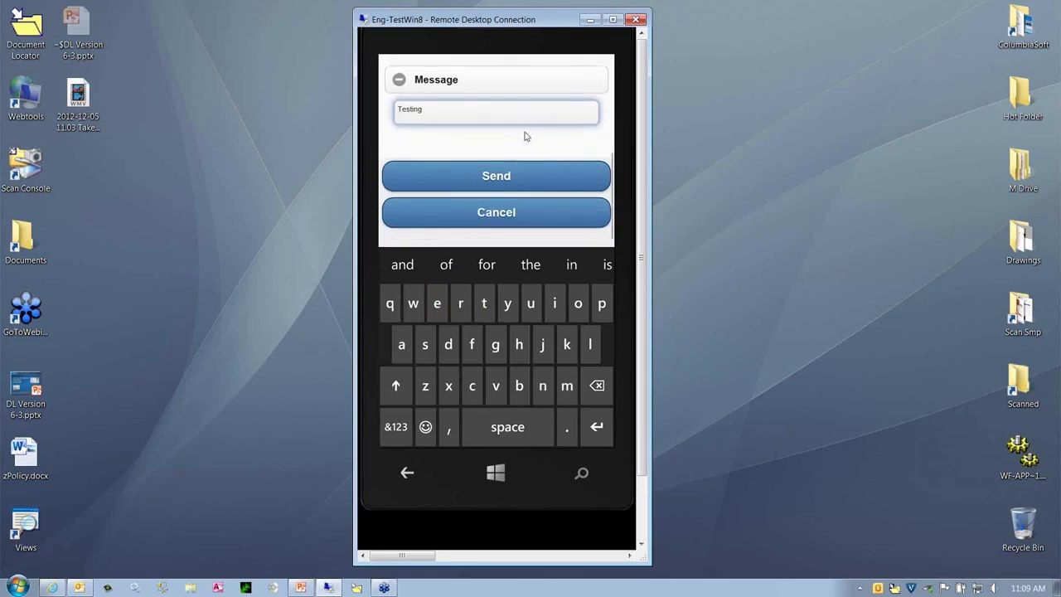
click(502, 213)
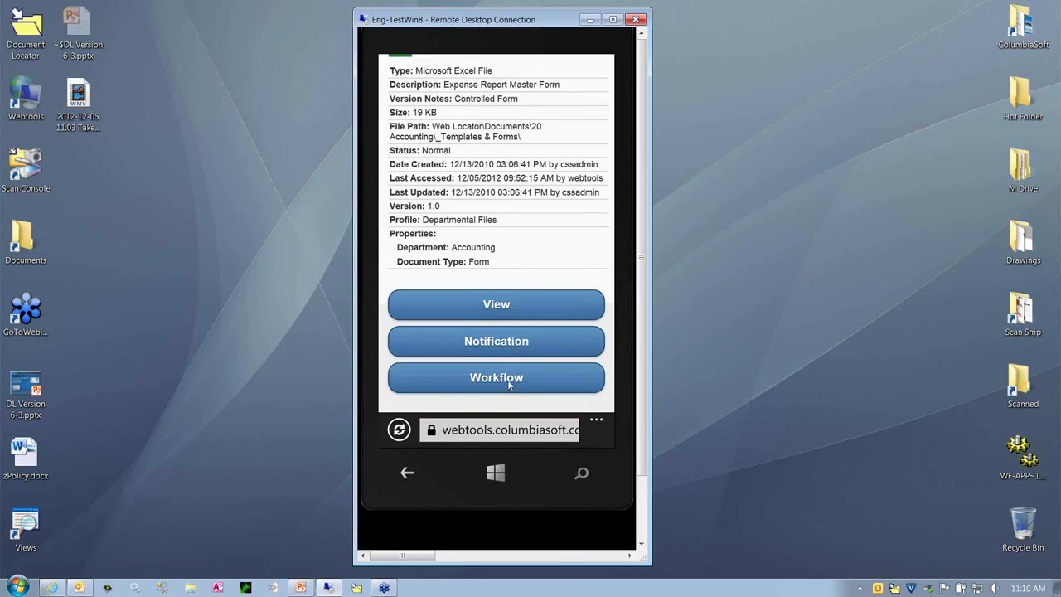
Start a workflow task for Expense Report Form.xls with the WebTools Approval route, go to its route message and cancel the task
click(510, 380)
click(532, 252)
click(486, 380)
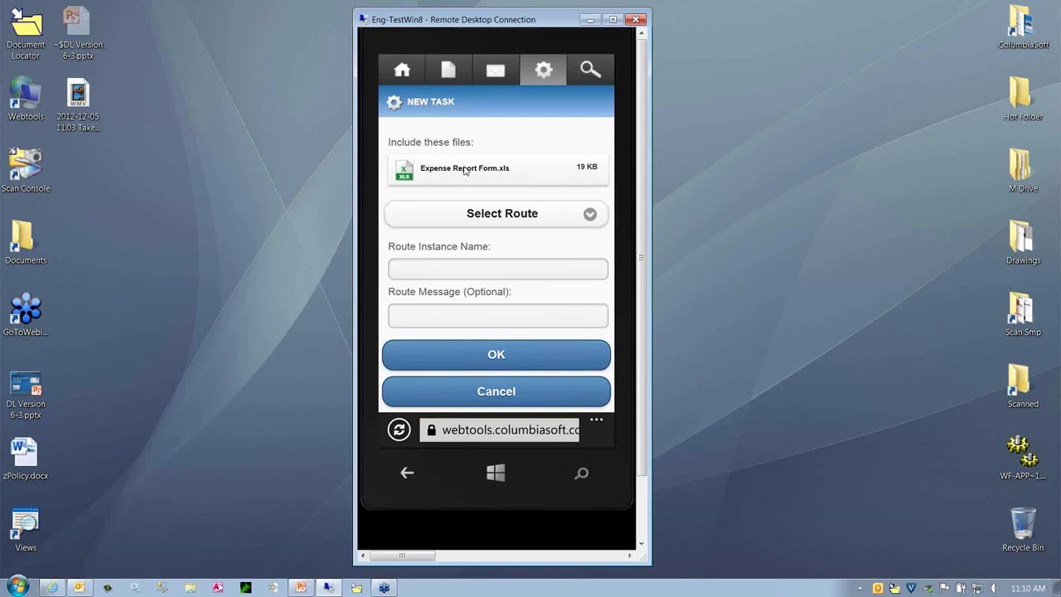
click(590, 218)
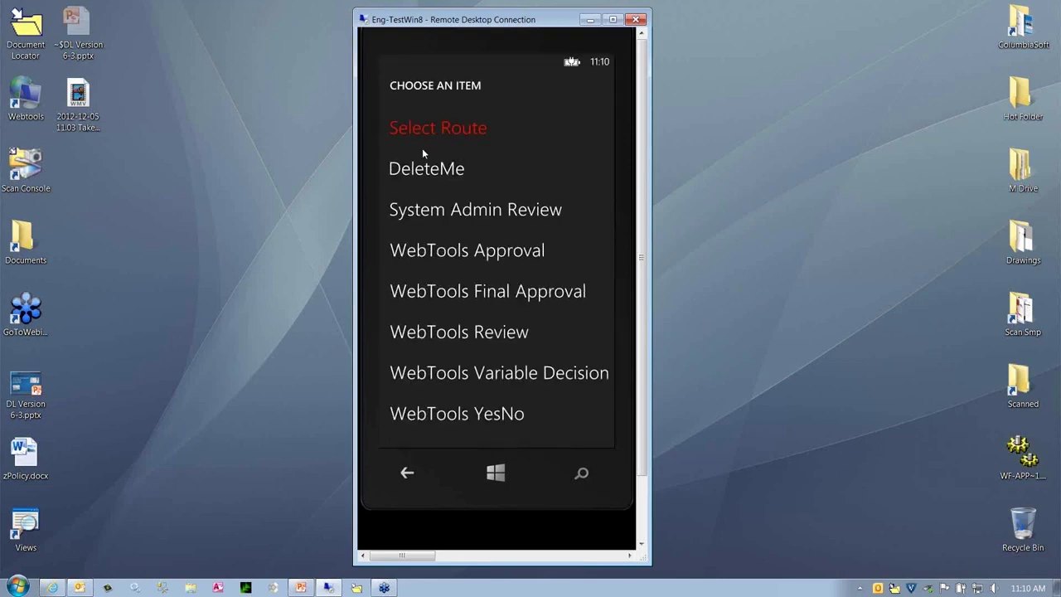
click(440, 252)
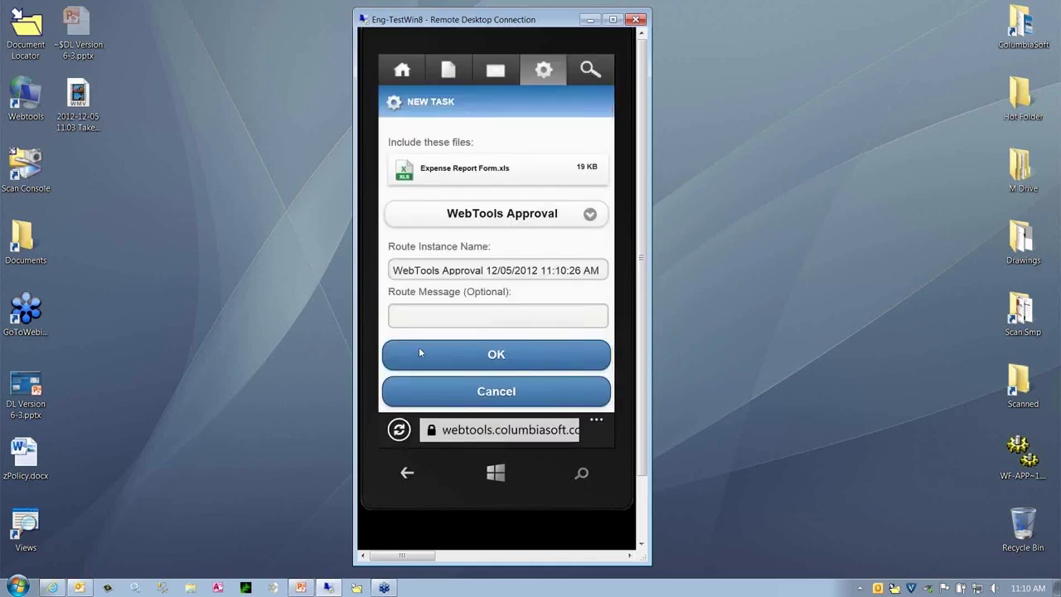
click(430, 320)
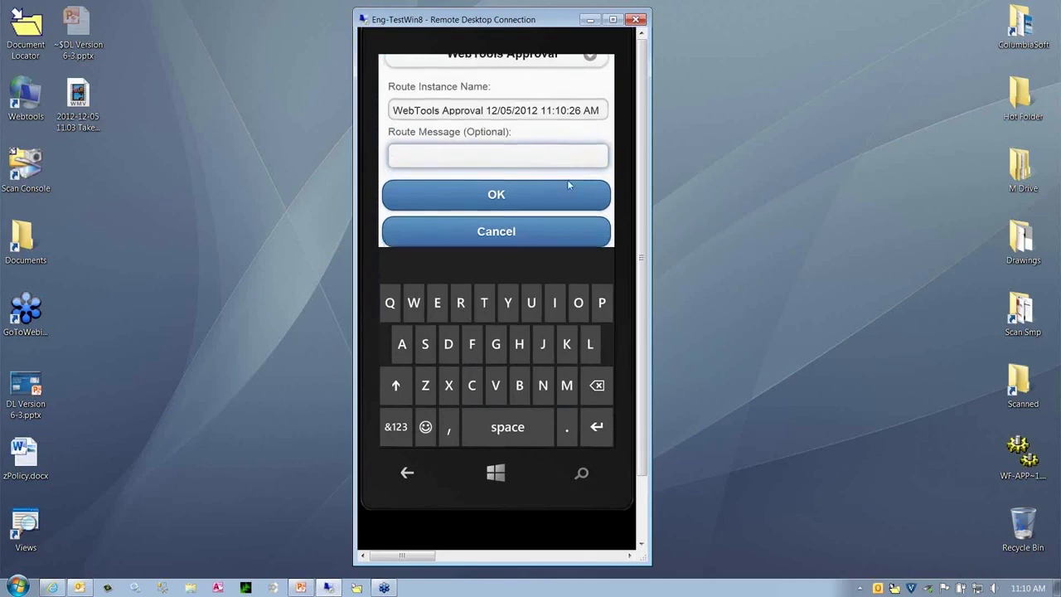
click(502, 226)
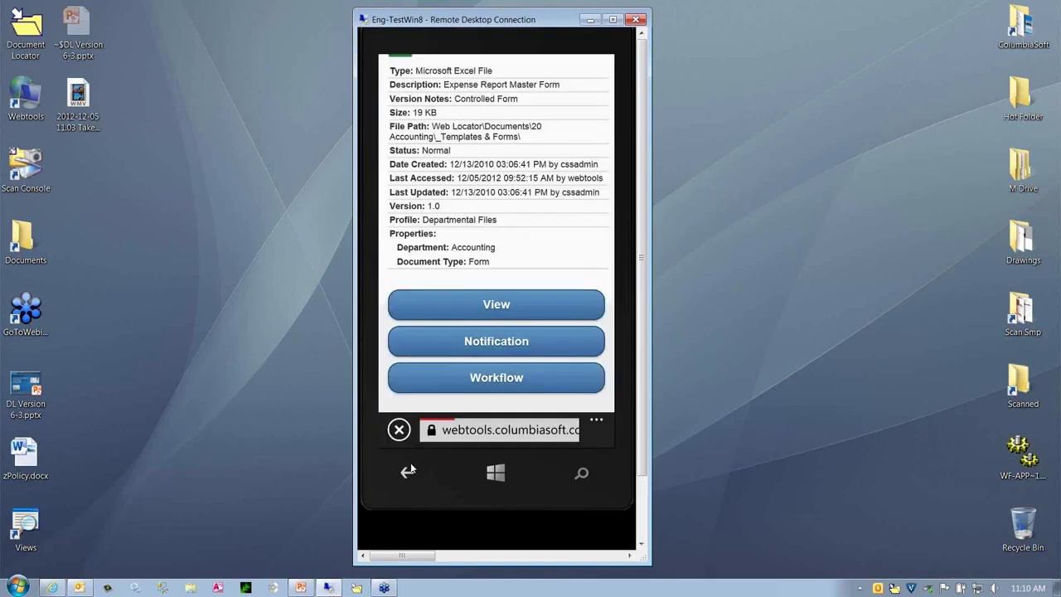
Return to the _Templates & Forms document list and select Budget Planning.xlsx, Capital Request Form.docx and Purchase Order.docx together
click(408, 474)
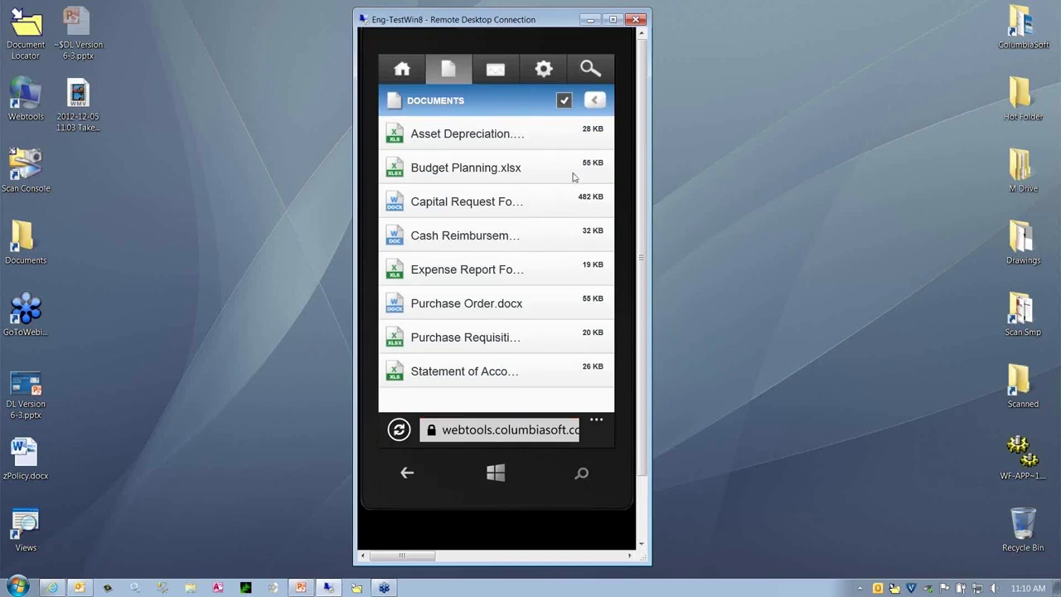
click(565, 102)
click(563, 101)
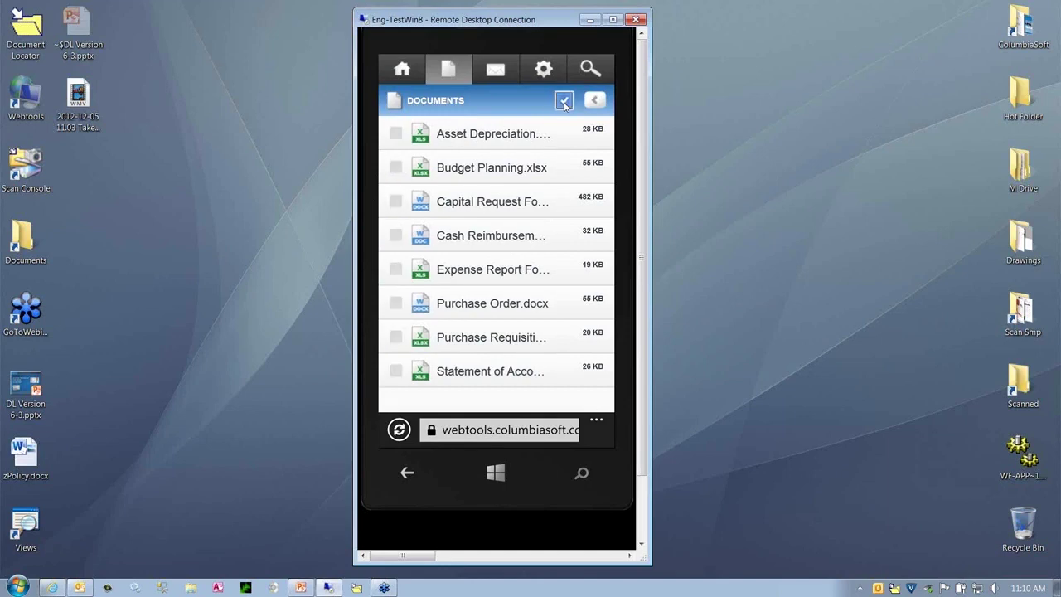
click(397, 170)
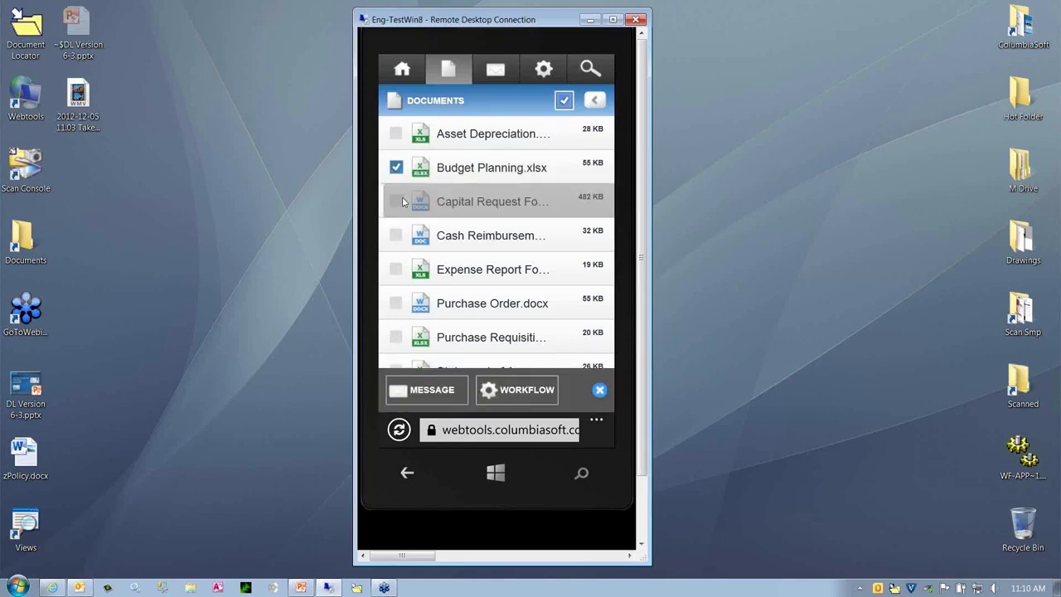
click(397, 201)
click(397, 303)
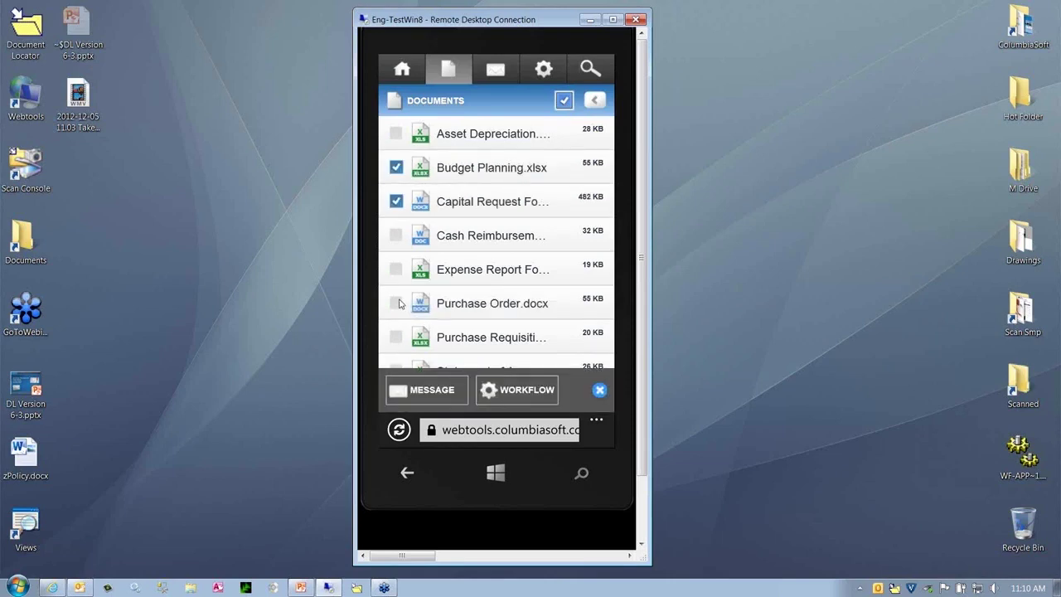
Start a new workflow task for the three selected files and leave it without choosing a route or submitting
click(531, 386)
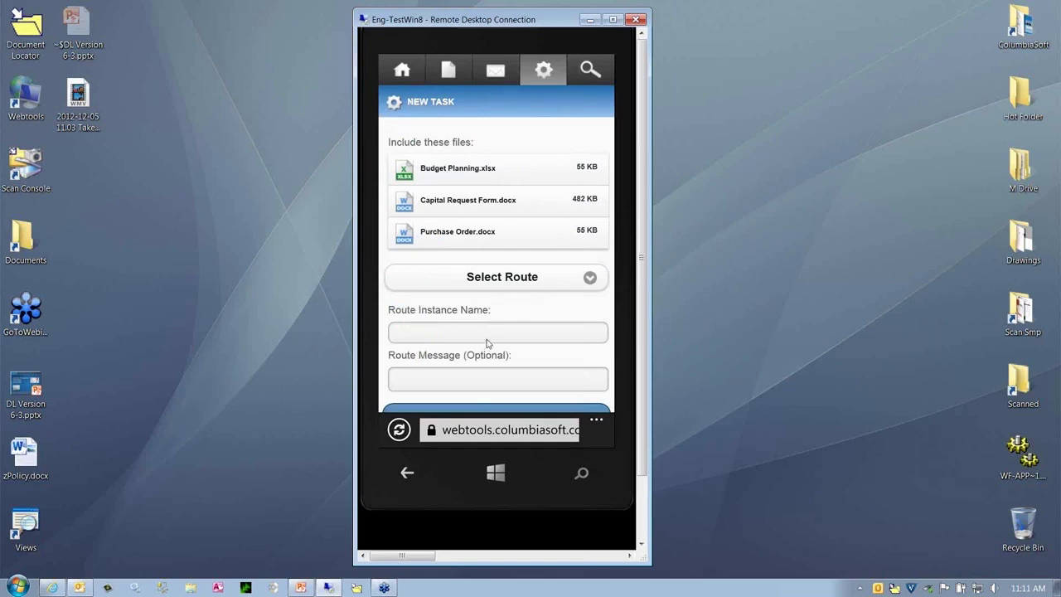
click(423, 482)
click(414, 470)
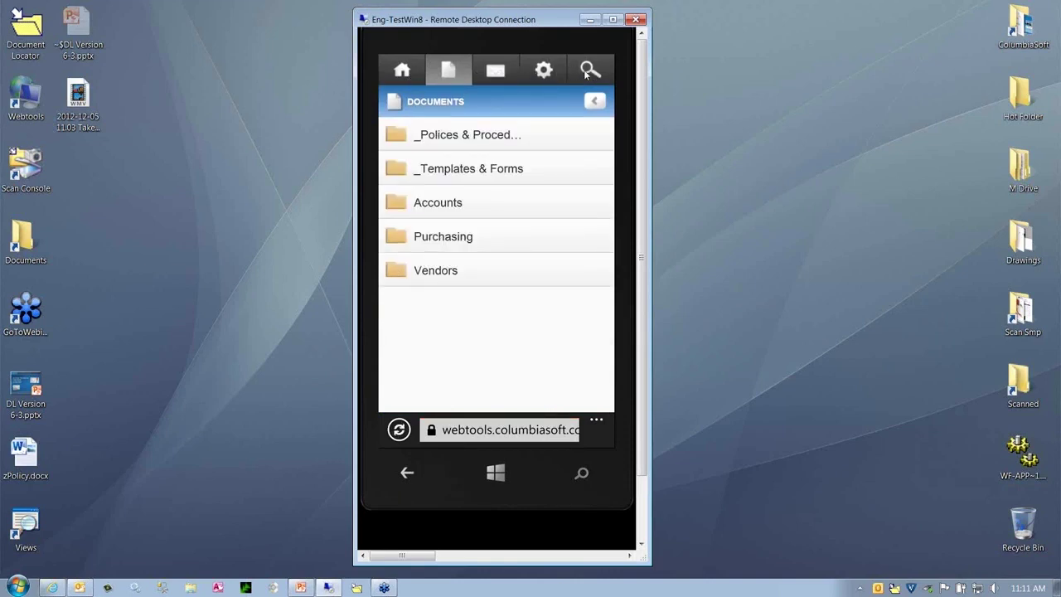
Go from the home screen to the document search and enter "audit reports" as the search text
click(402, 71)
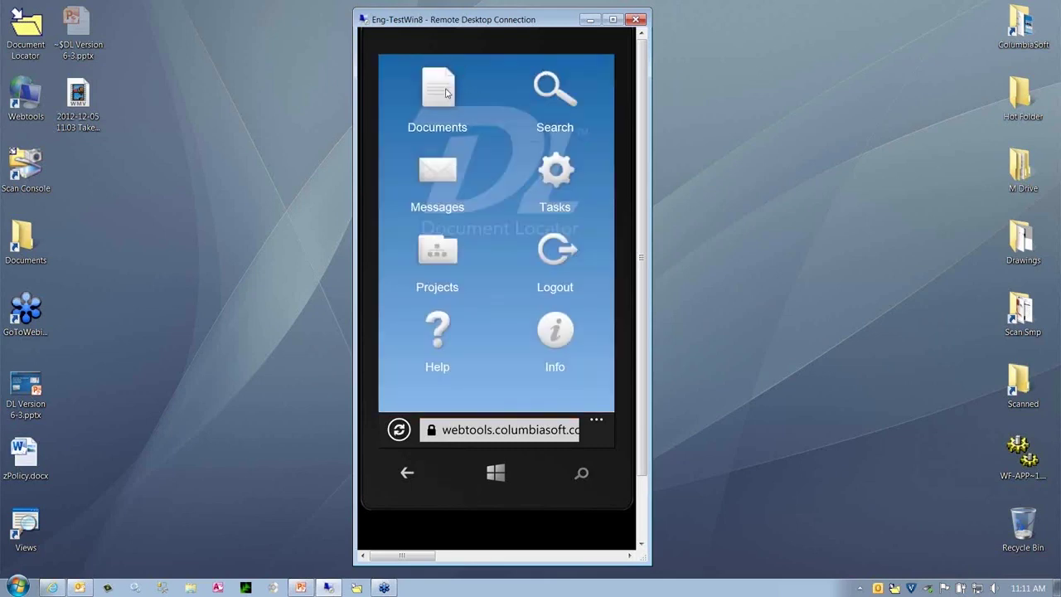
click(561, 108)
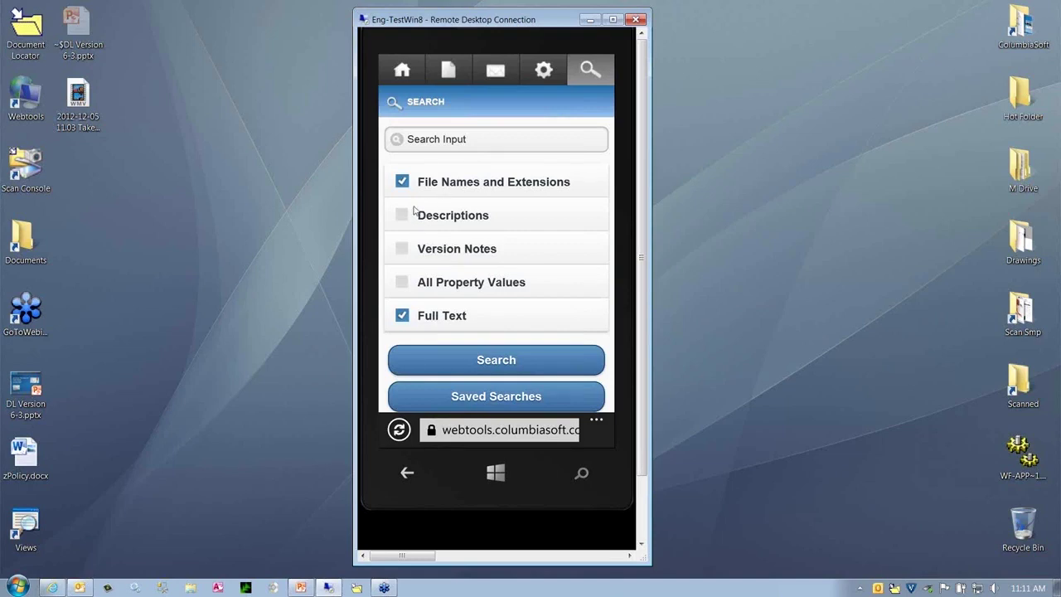
click(476, 149)
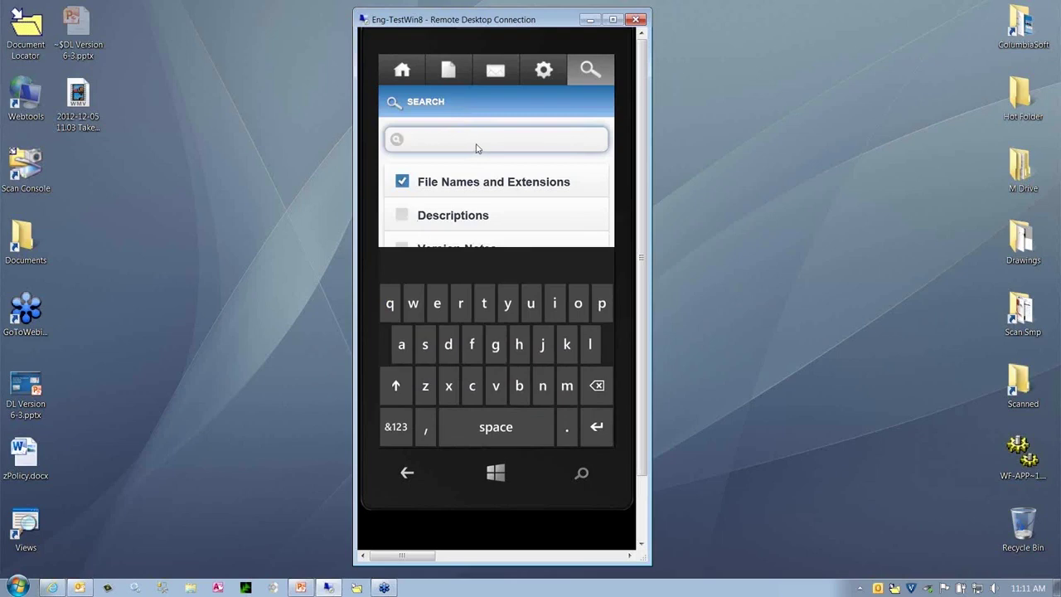
click(406, 345)
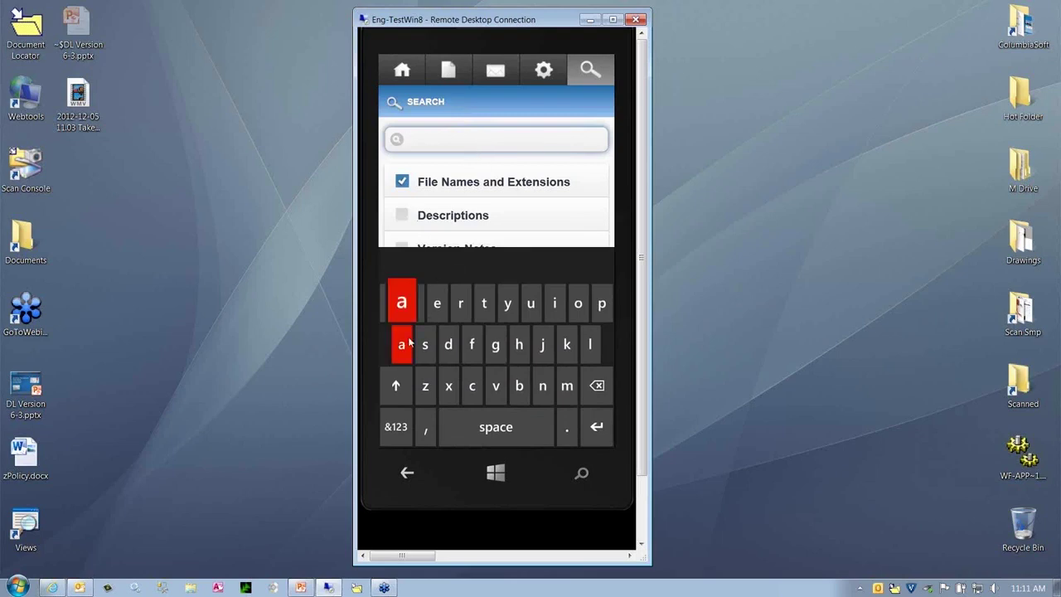
click(533, 303)
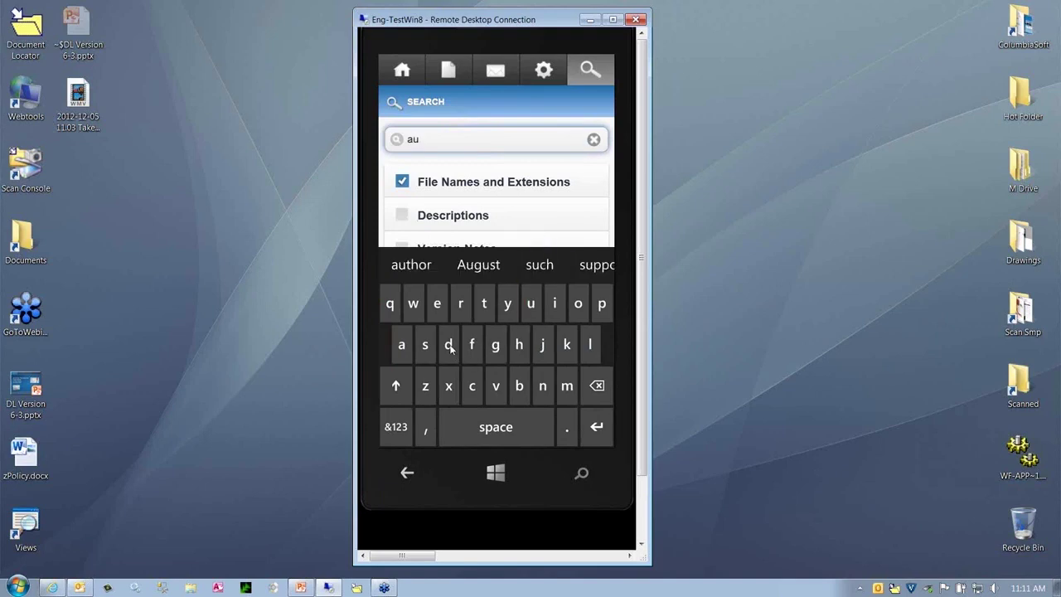
click(448, 345)
click(554, 303)
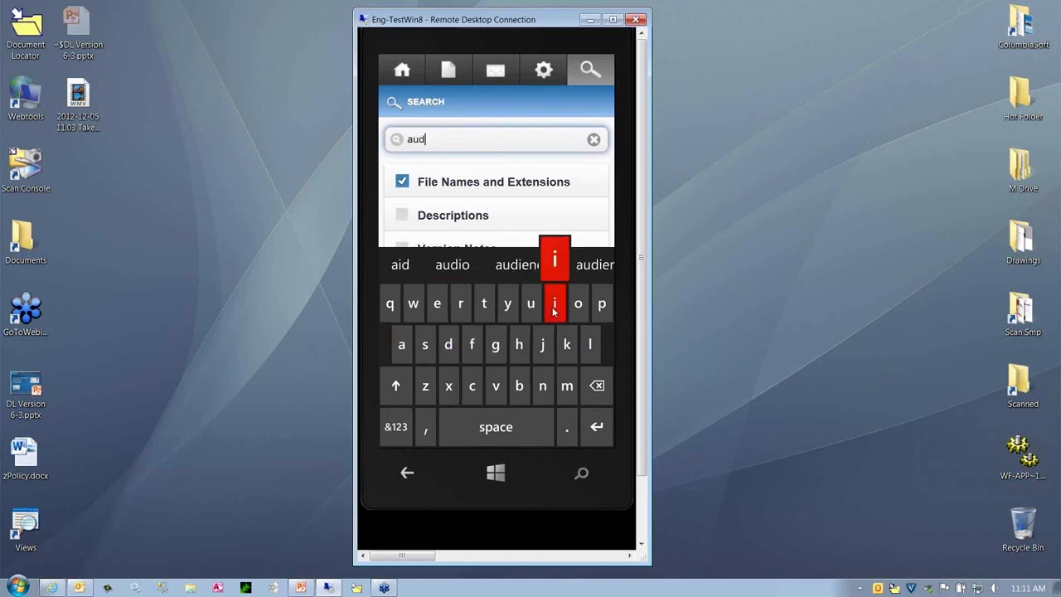
click(462, 304)
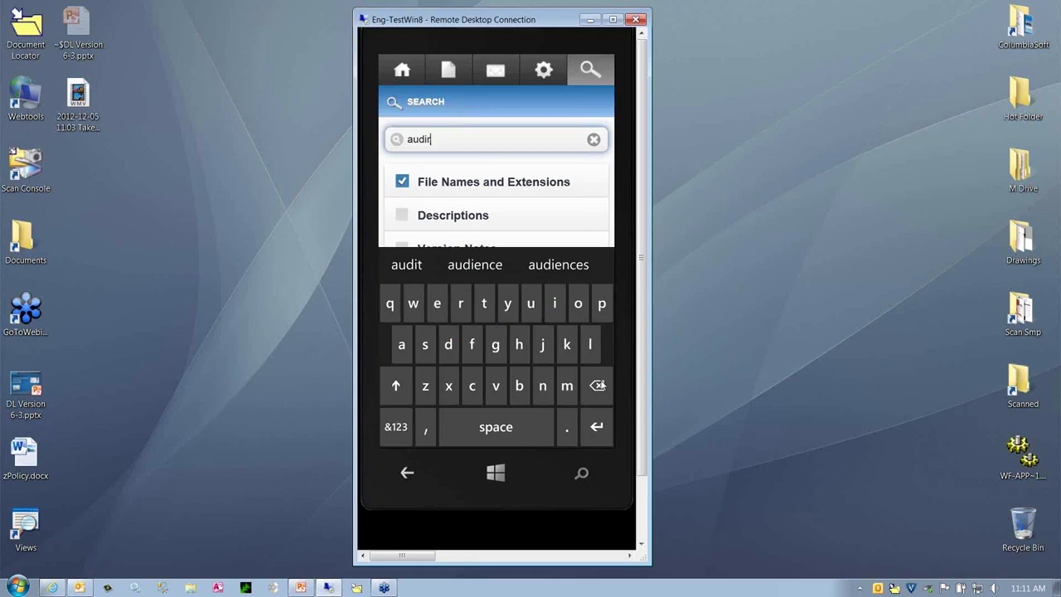
click(598, 385)
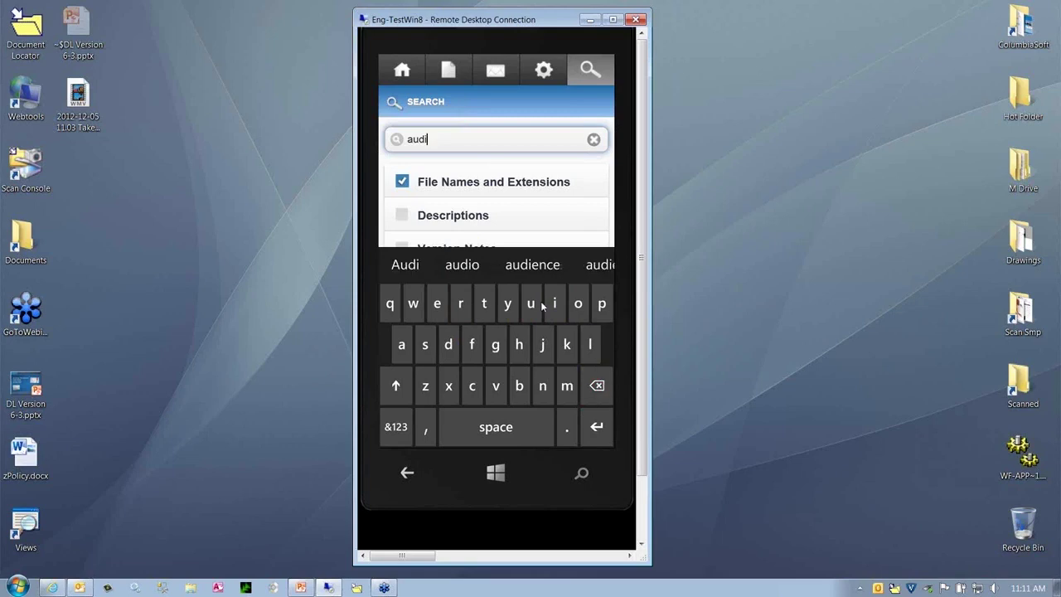
click(485, 304)
click(493, 430)
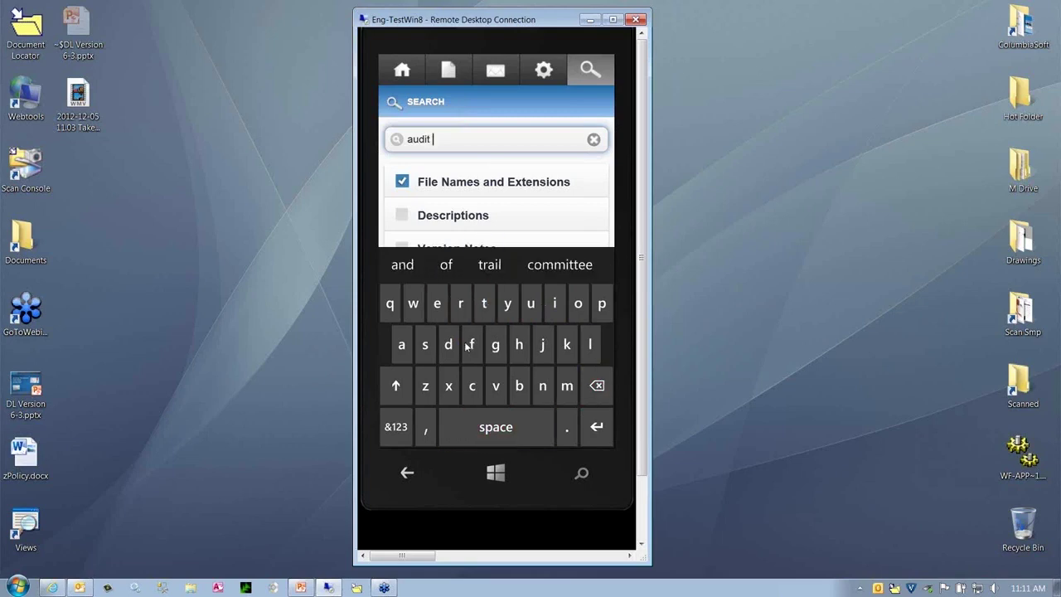
click(462, 306)
click(438, 304)
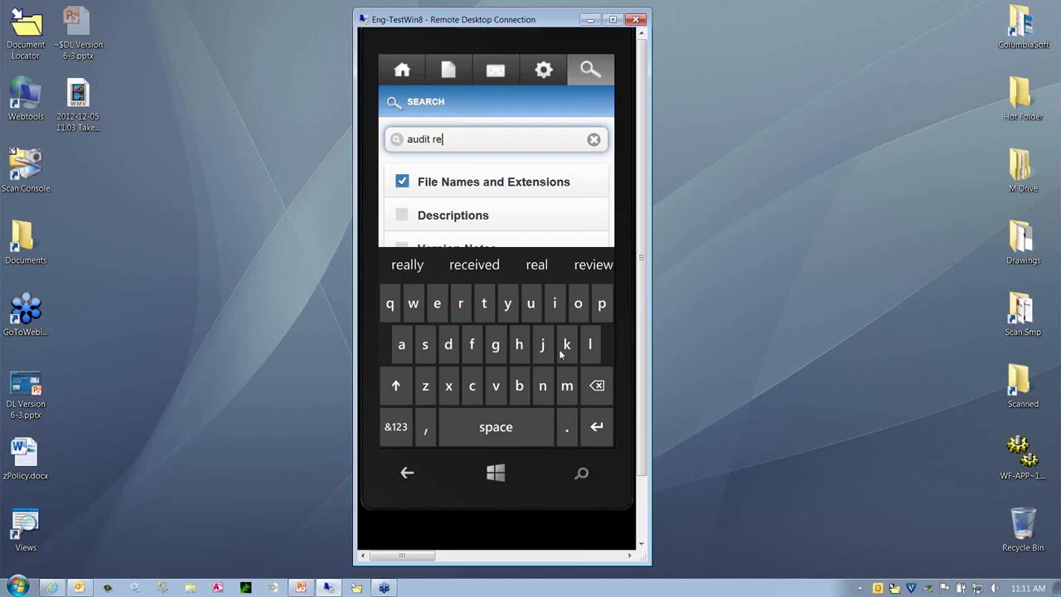
click(602, 312)
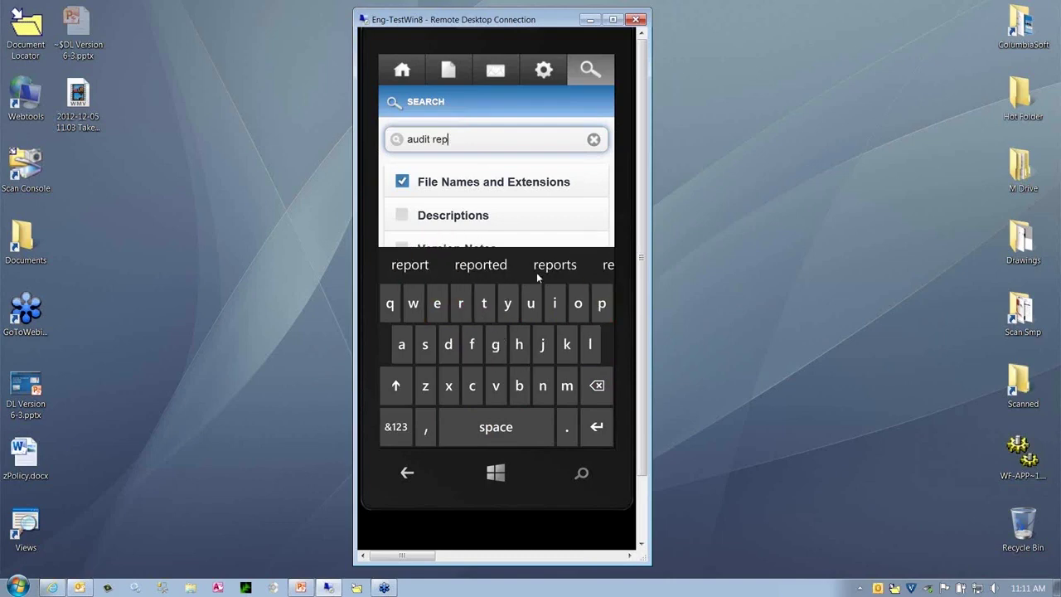
click(553, 264)
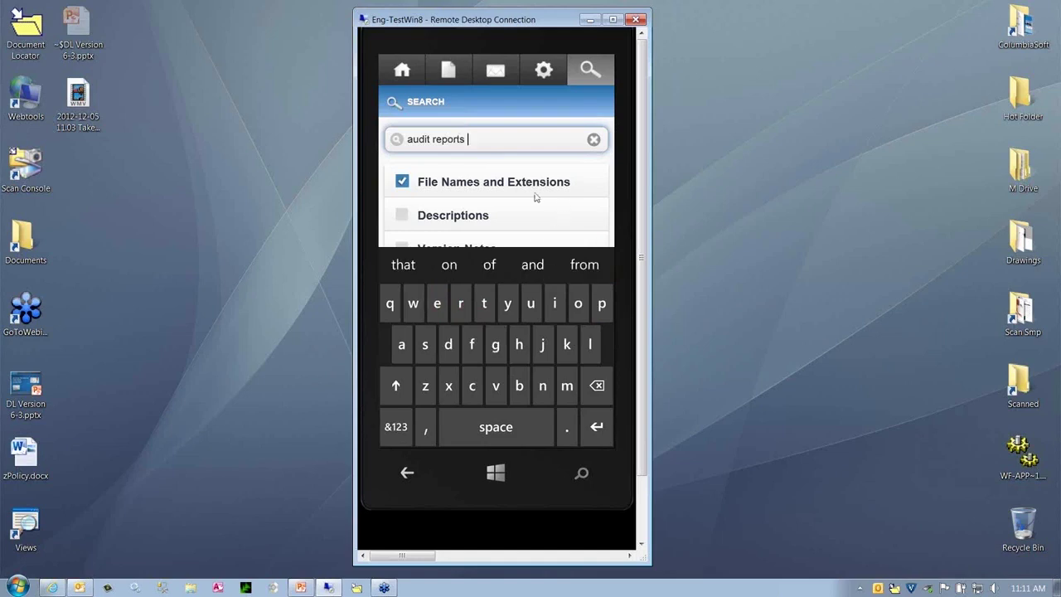
Run the search across file names and extensions and full text
drag(560, 211, 562, 145)
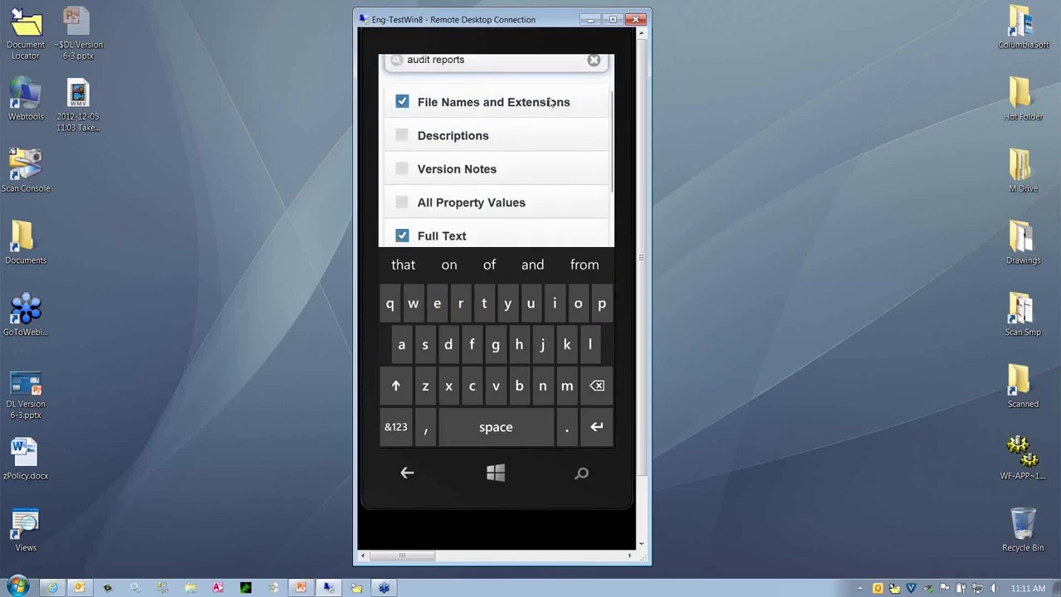
drag(563, 197, 557, 87)
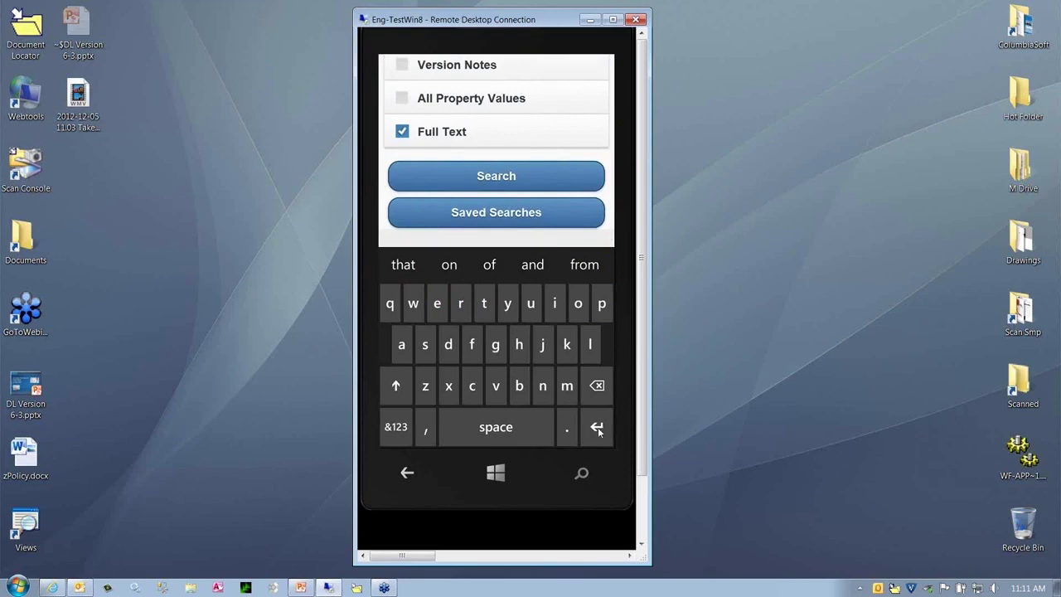
click(502, 175)
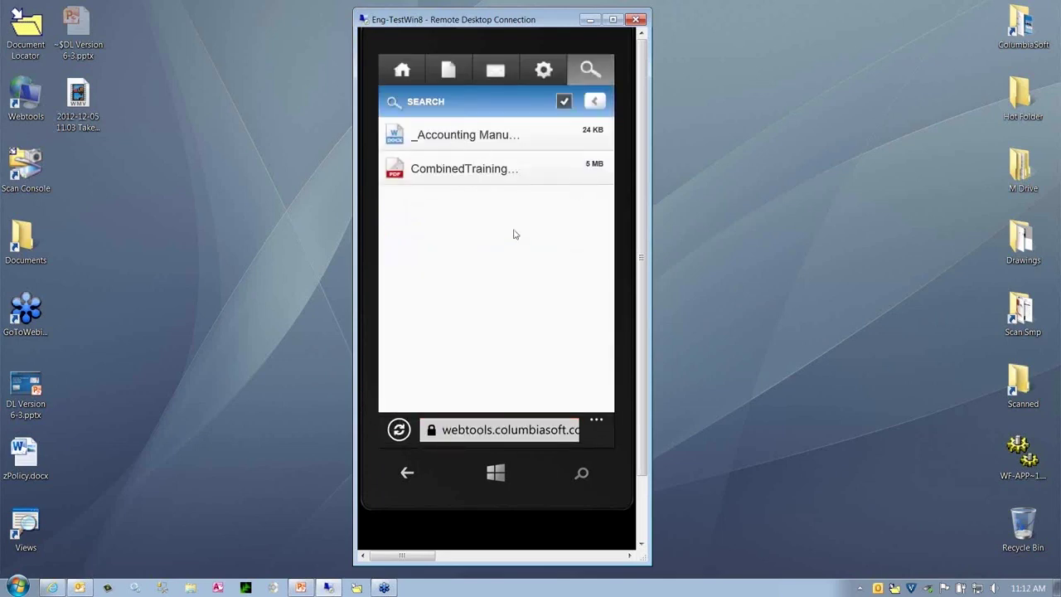
View the document details of _Accounting Manual.docx from the search results and return to the search form
click(446, 142)
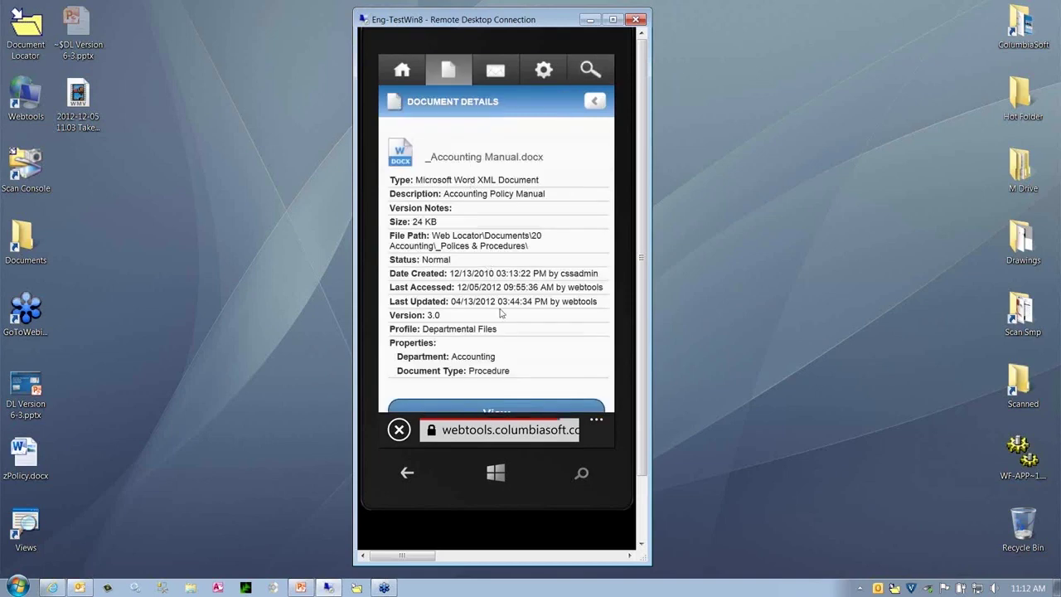
mouse_move(514, 343)
mouse_down()
mouse_move(498, 173)
mouse_move(514, 324)
mouse_up()
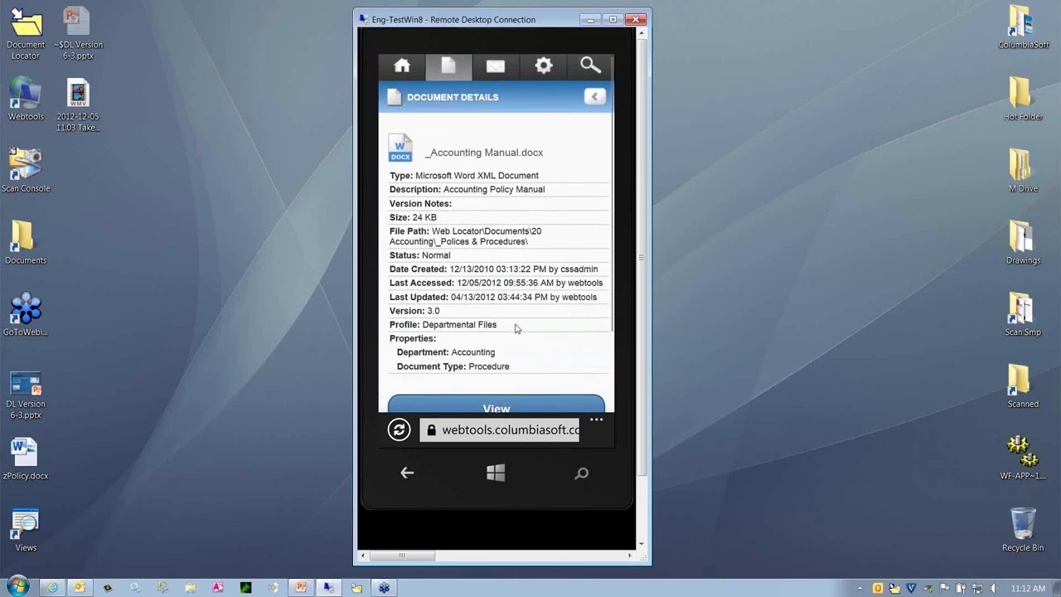
click(597, 103)
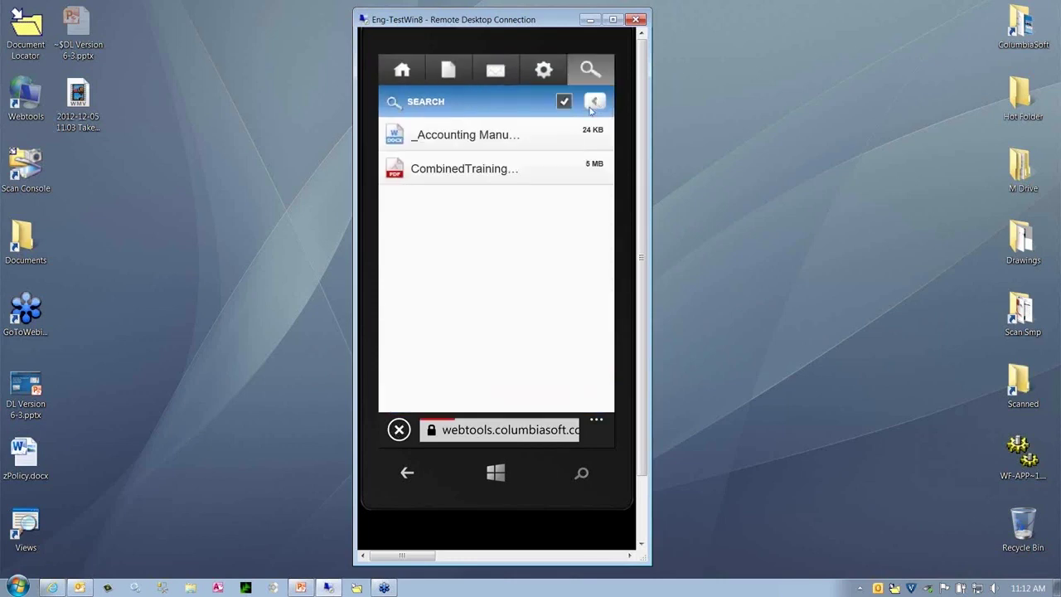
click(595, 102)
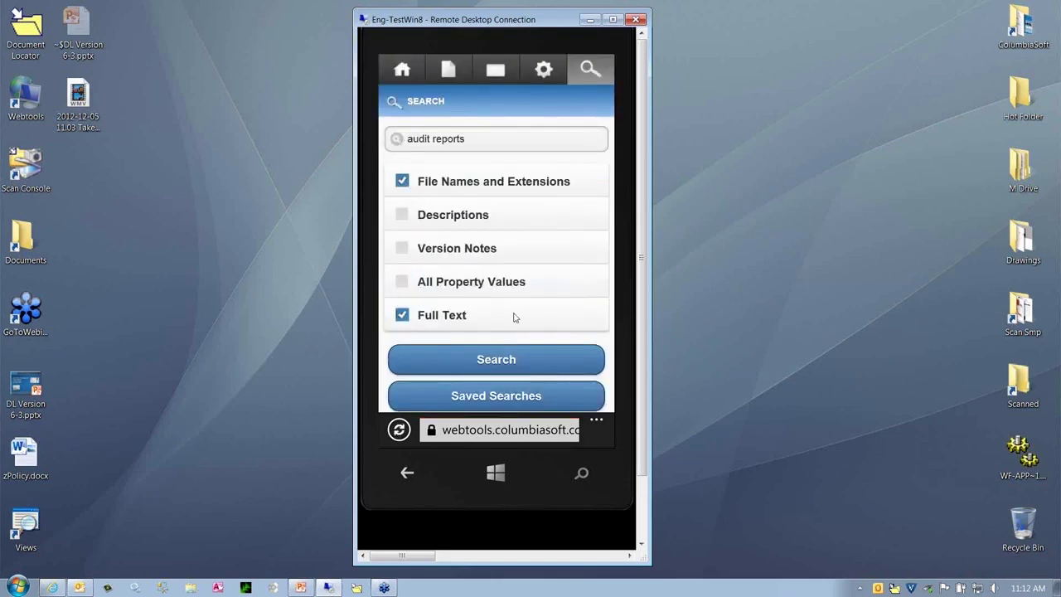
Show the saved searches and run the Excel Files search
drag(521, 284, 502, 174)
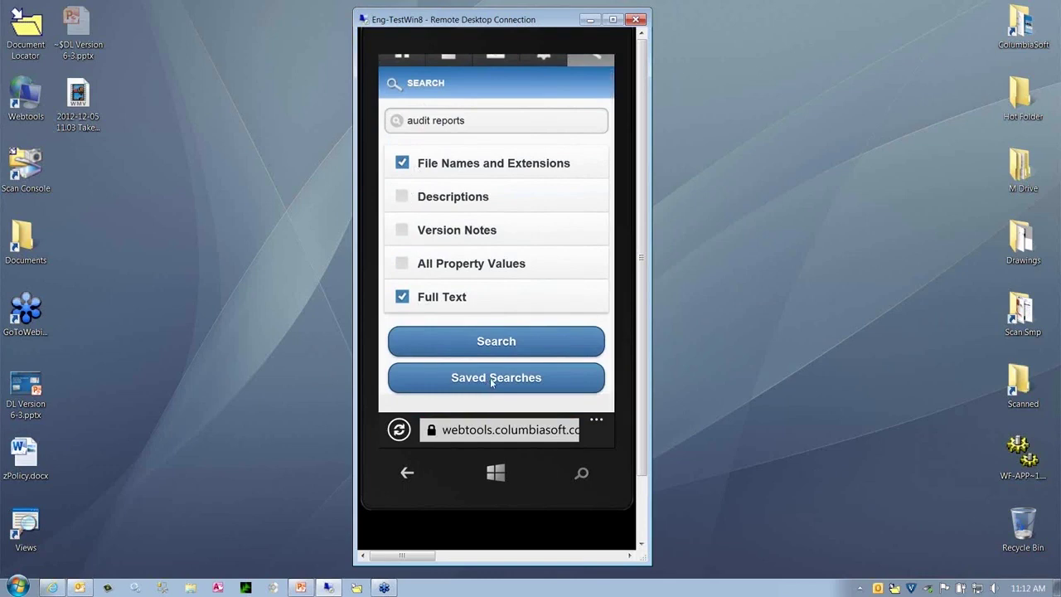
click(491, 379)
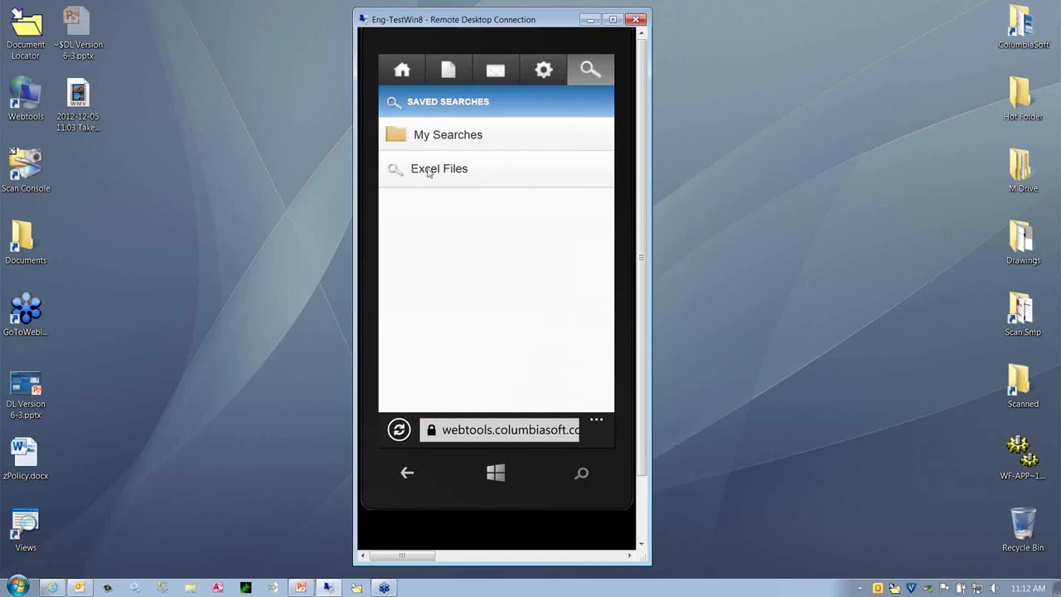
click(429, 170)
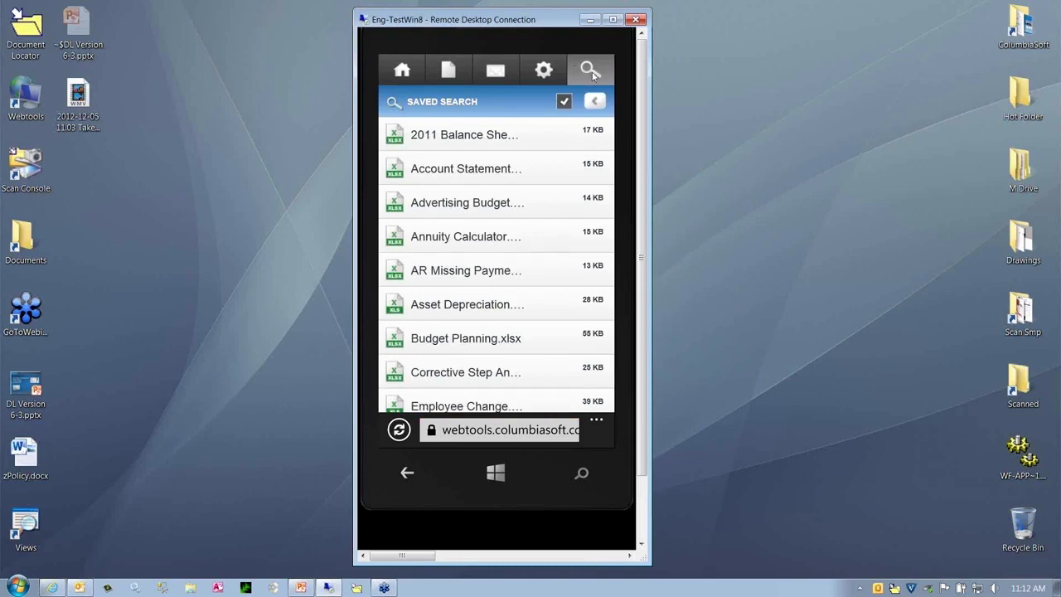
Go to the messages from the home screen, read the WebTools message of 12/4/2012 1:42:39 PM to its end and close it
click(404, 72)
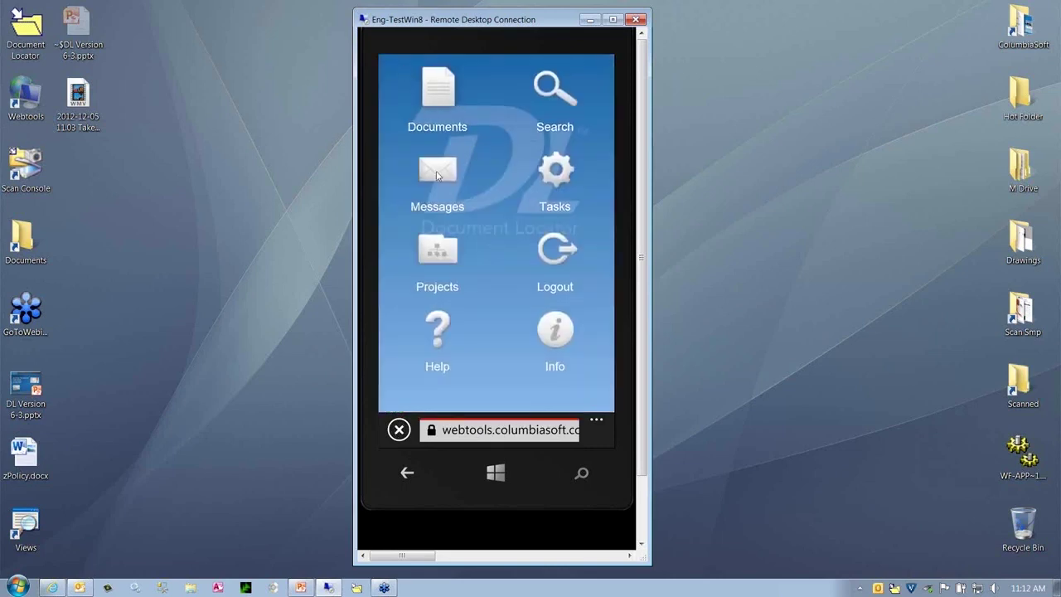
click(437, 170)
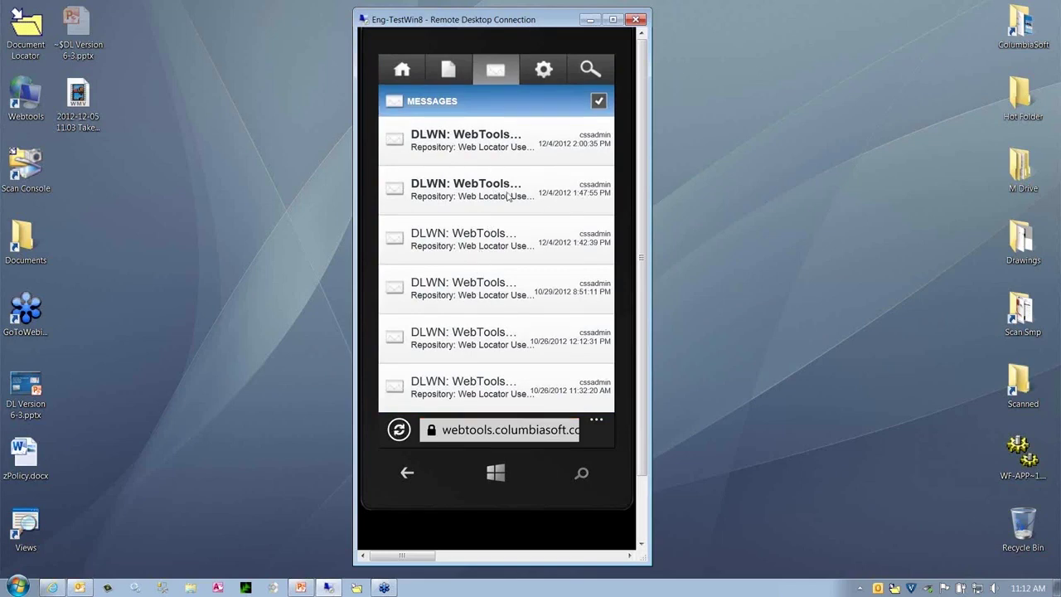
click(473, 245)
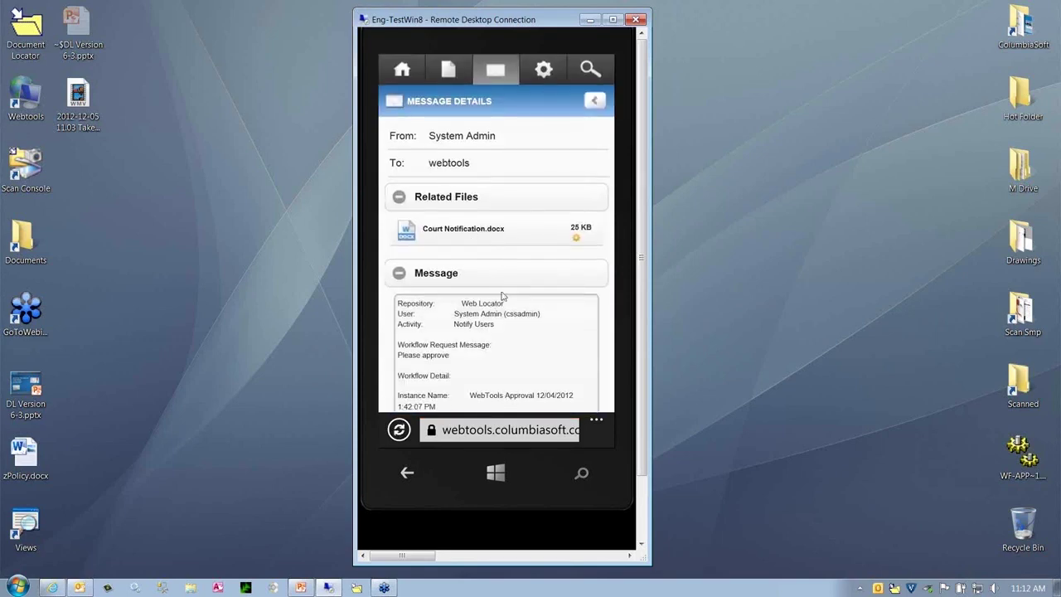
drag(551, 367, 481, 168)
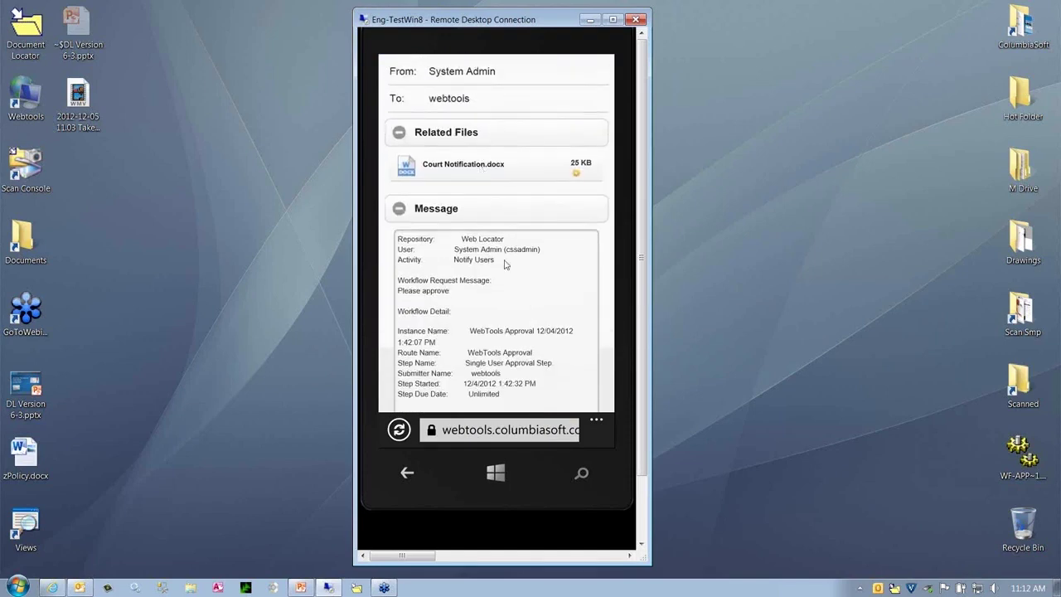
drag(535, 323, 525, 146)
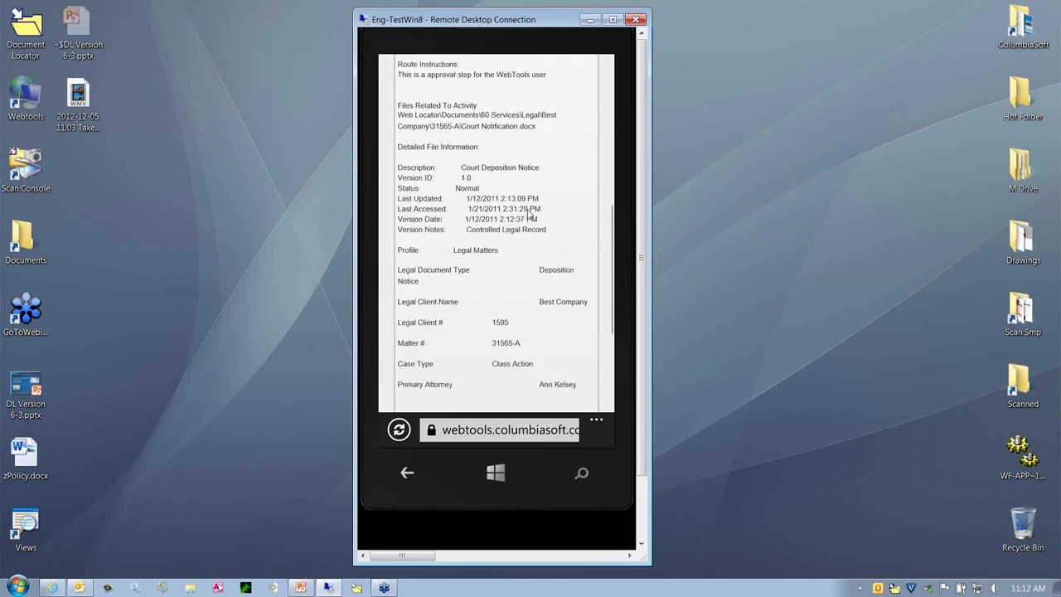
drag(535, 274, 526, 213)
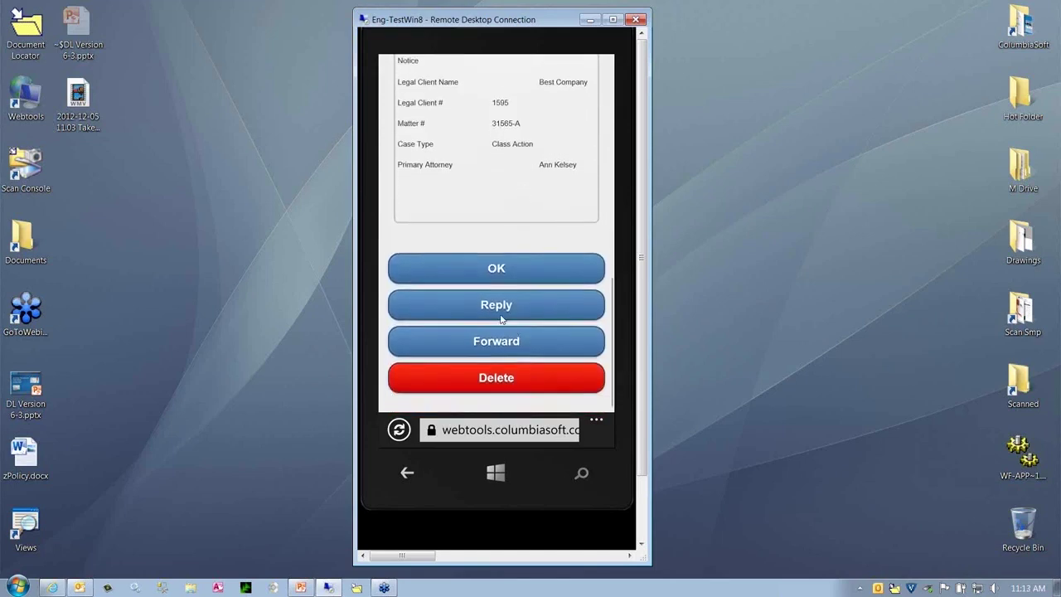
click(496, 268)
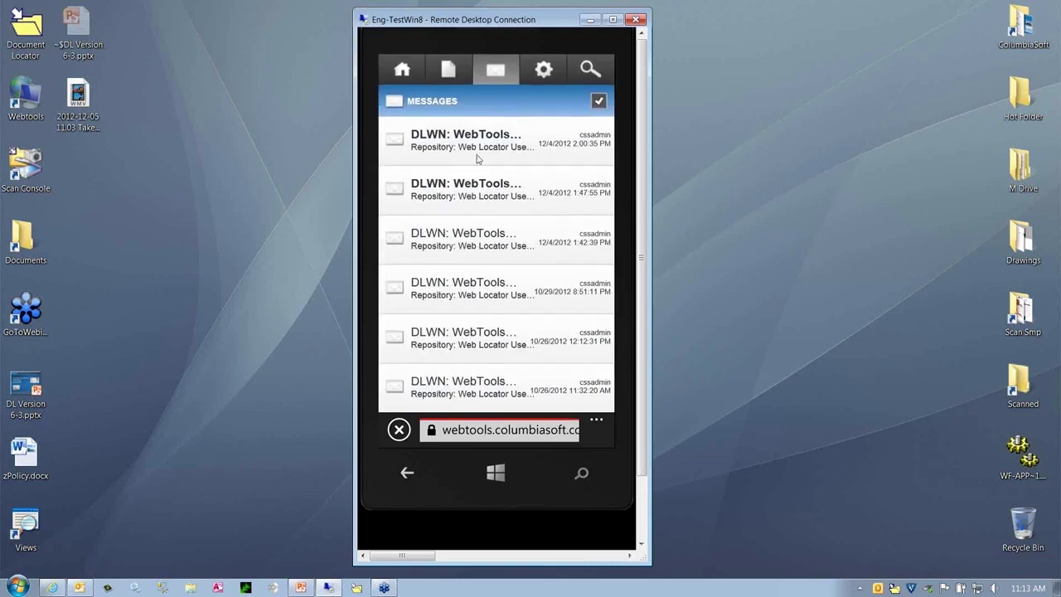
Go to the tasks from the home screen, view the WebTools Review task's related file Employee Reporst.xls and return to the task details
click(406, 79)
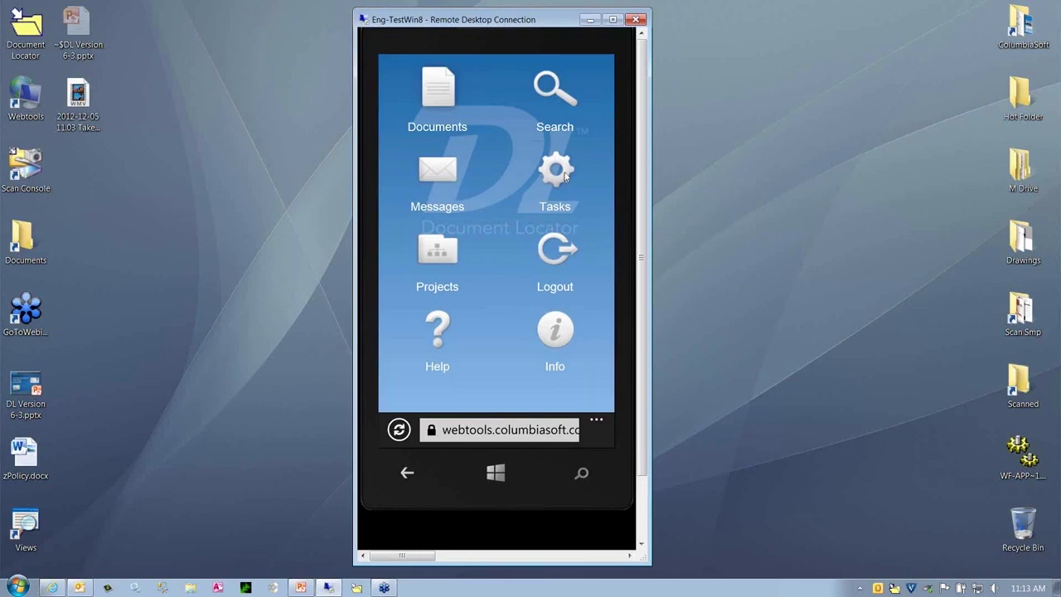
click(561, 176)
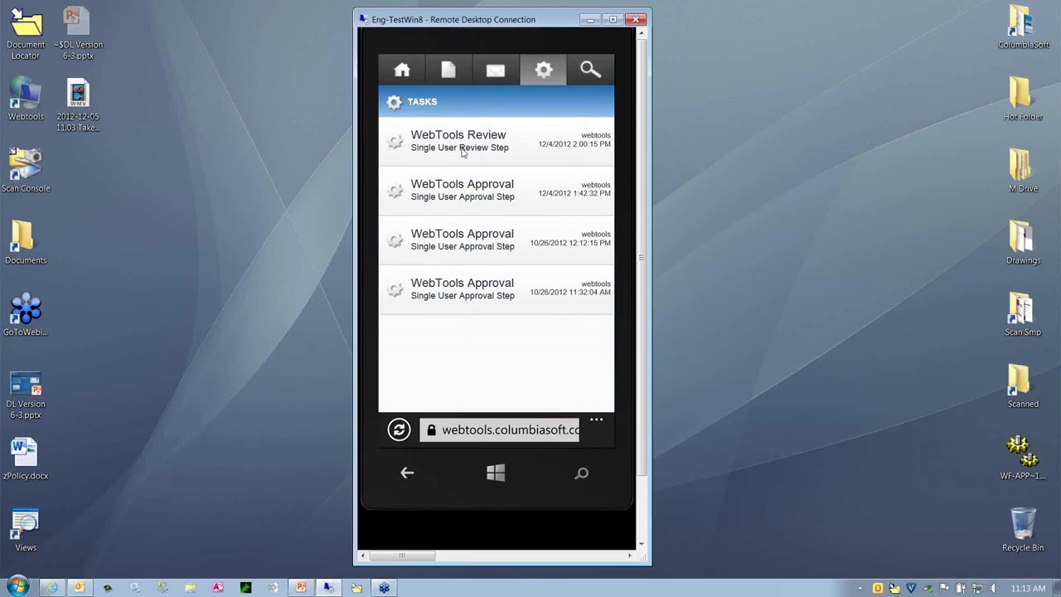
click(463, 148)
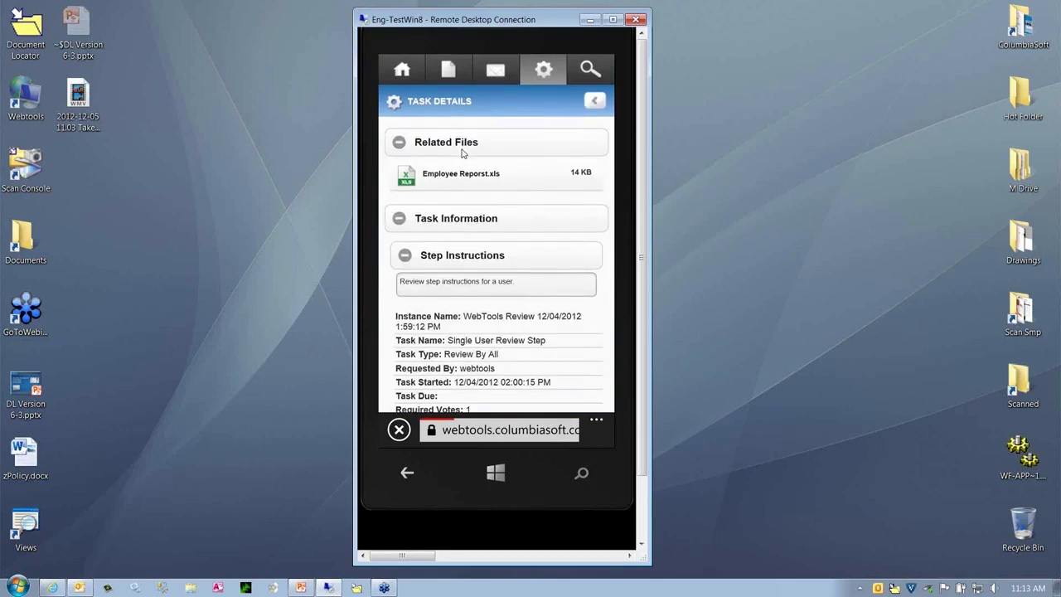
click(444, 178)
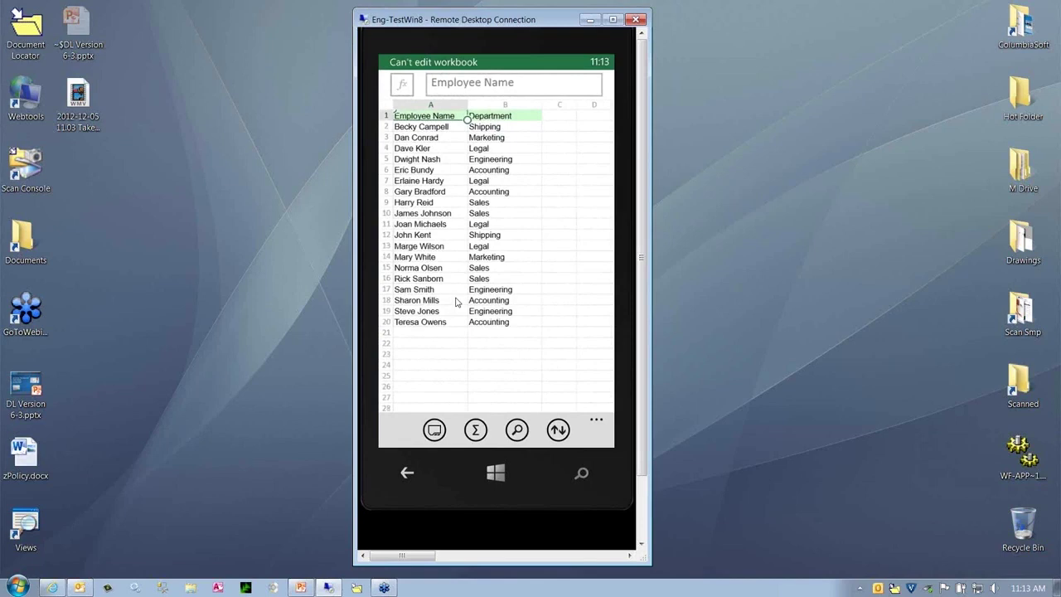
click(406, 473)
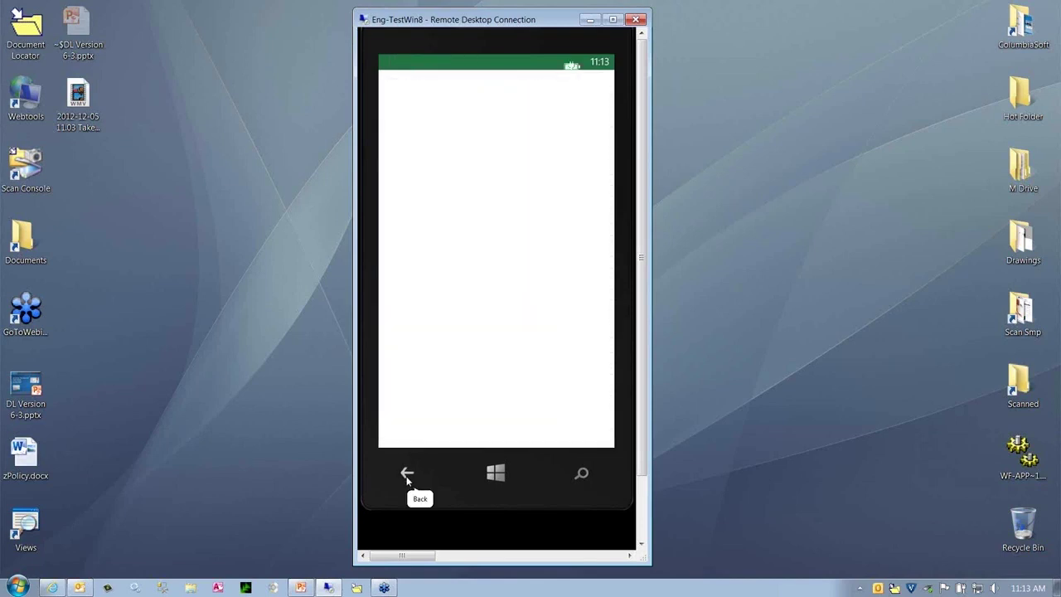
click(407, 472)
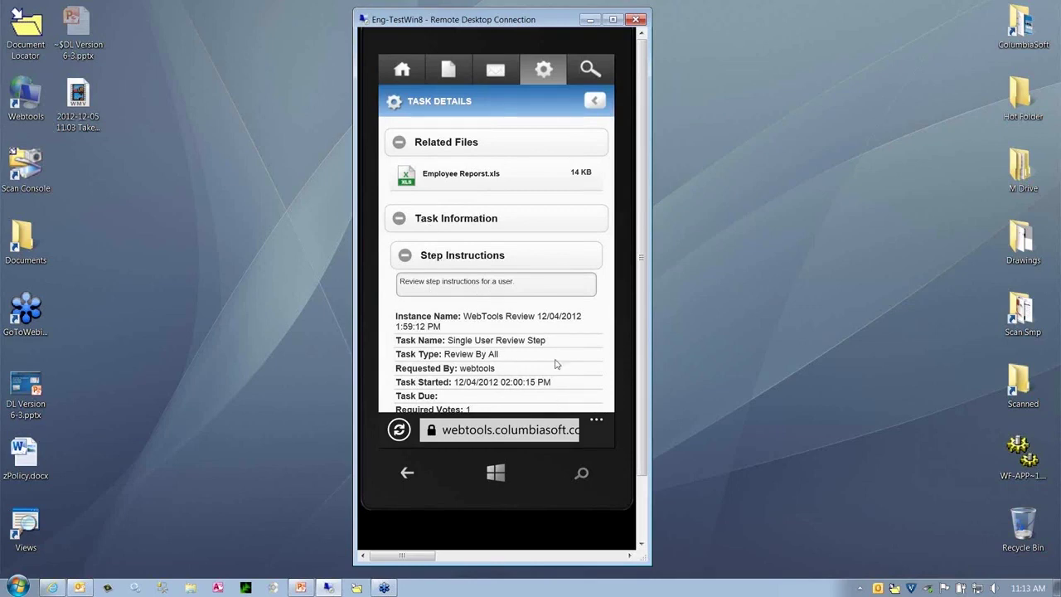
Read the review task's information, including its route instructions and route message
scroll(538, 344, down, 5)
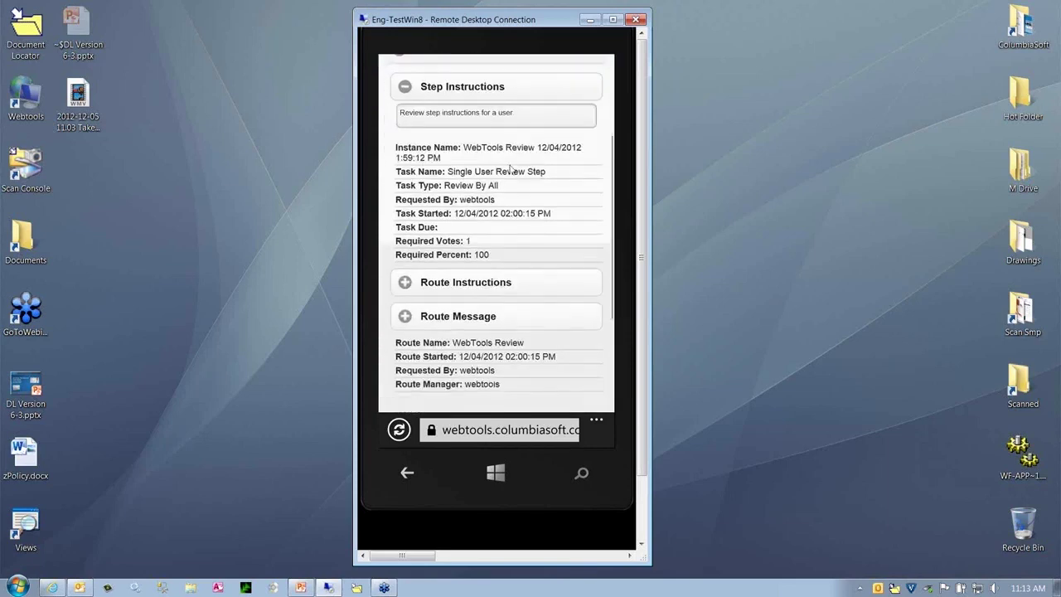
click(408, 192)
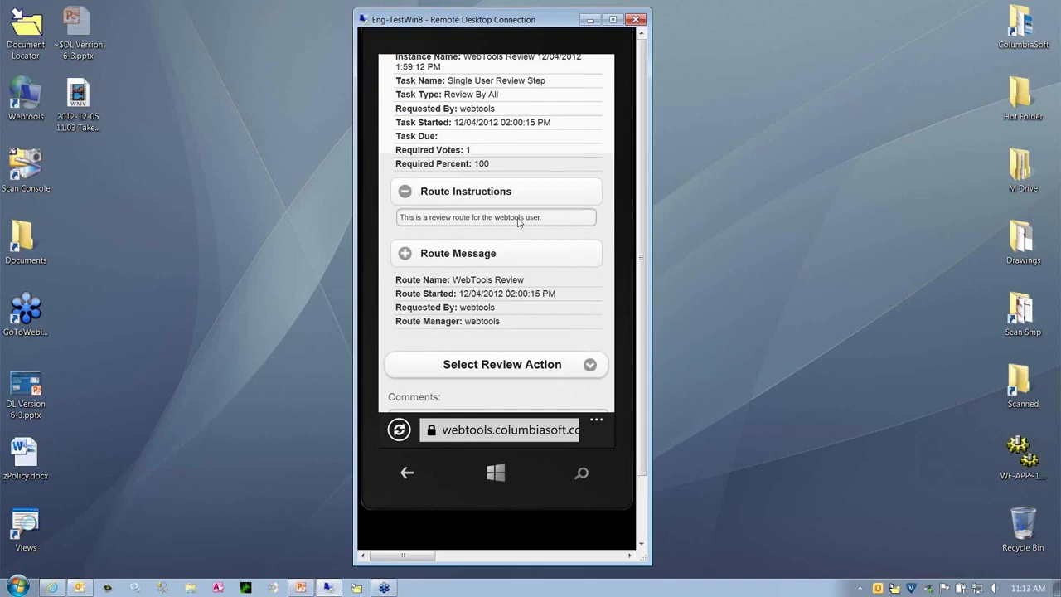
click(408, 255)
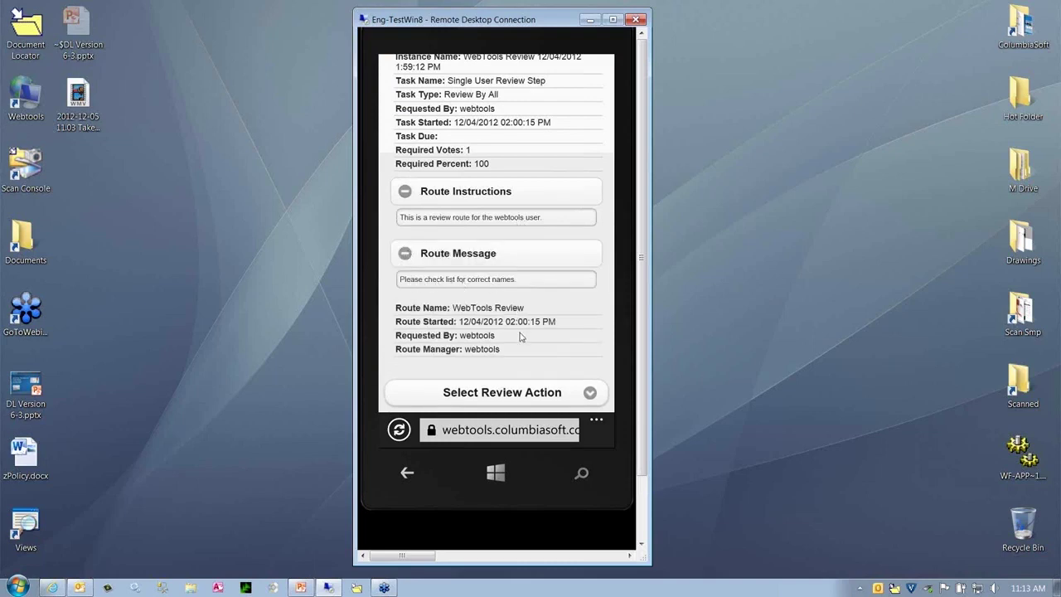
Choose Task Complete as the review action and submit the task with the comments left blank
scroll(521, 336, down, 3)
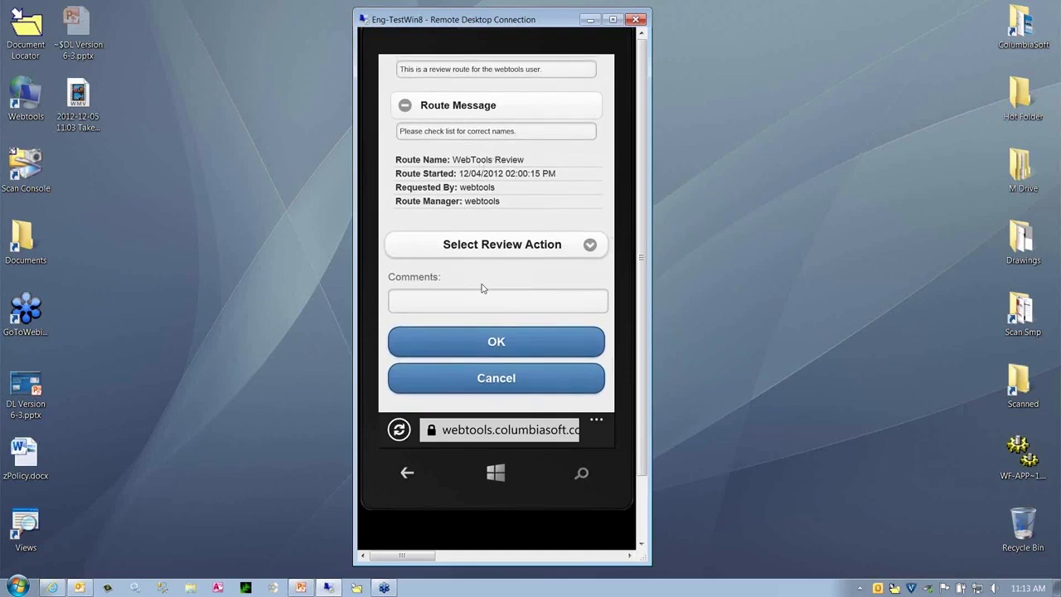
click(590, 248)
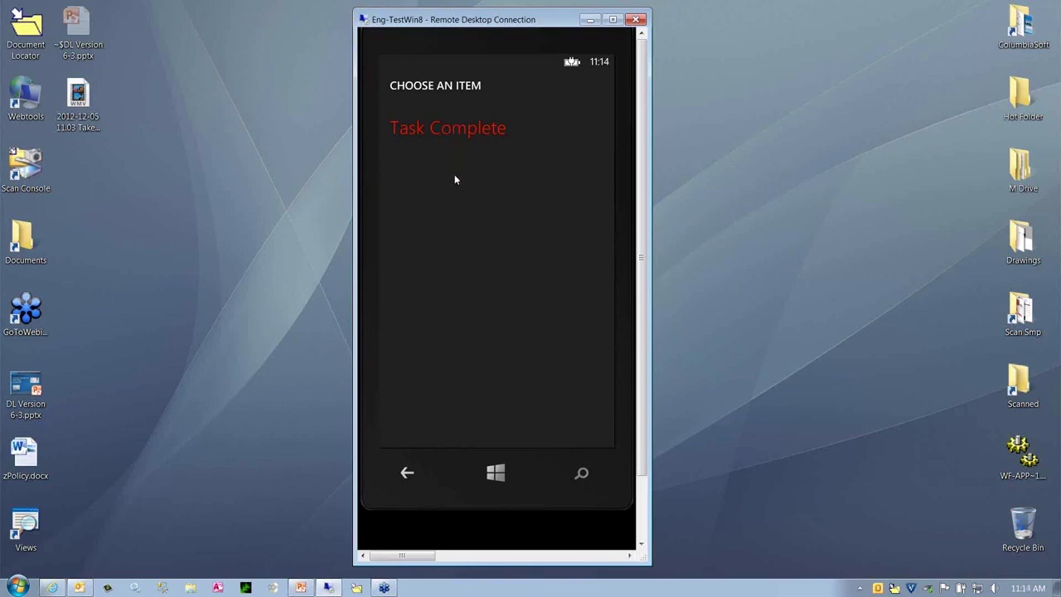
click(451, 128)
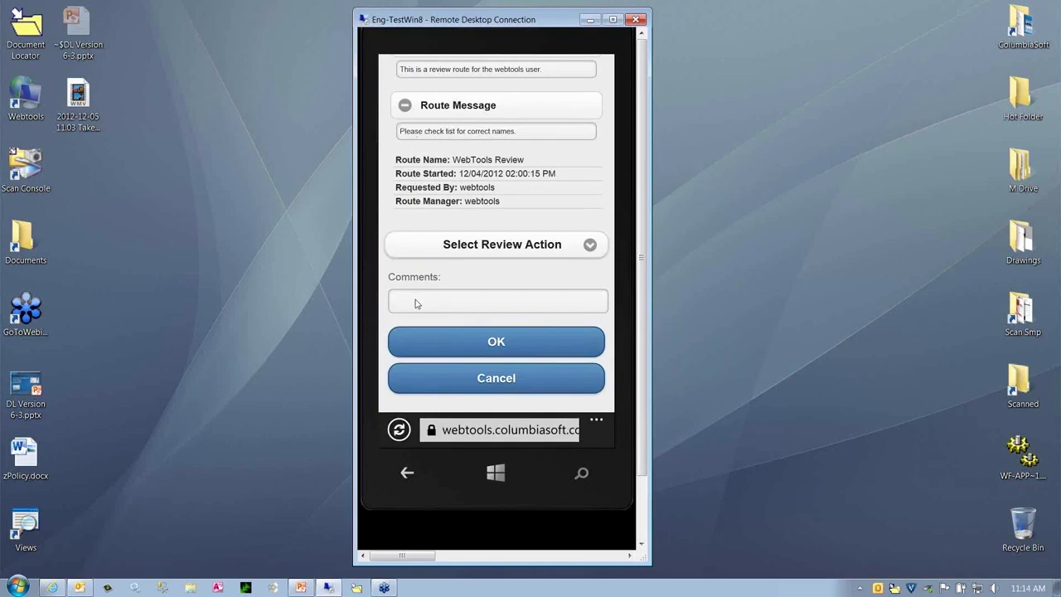
click(416, 303)
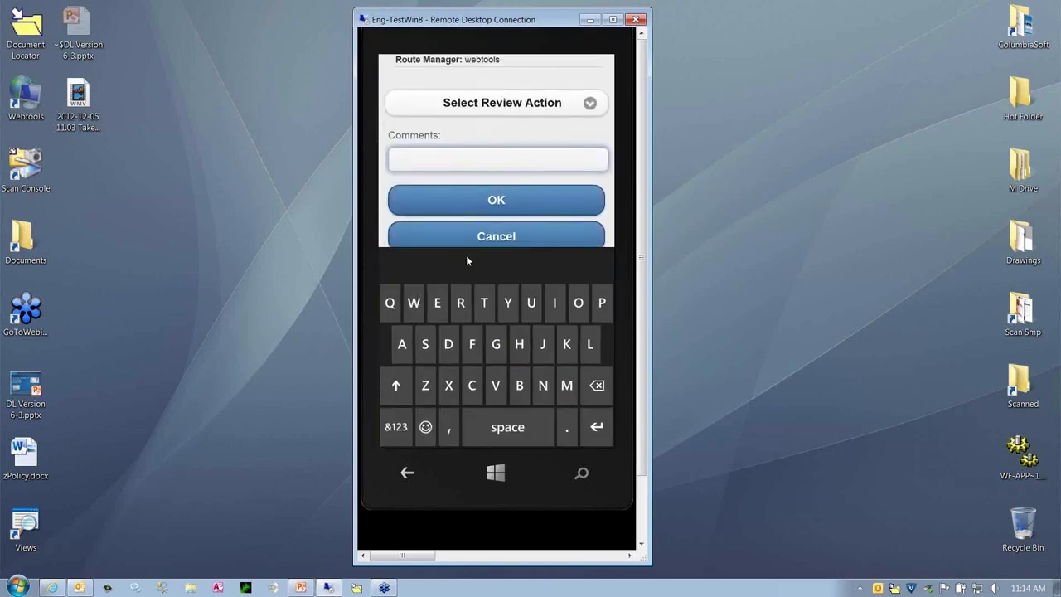
click(545, 208)
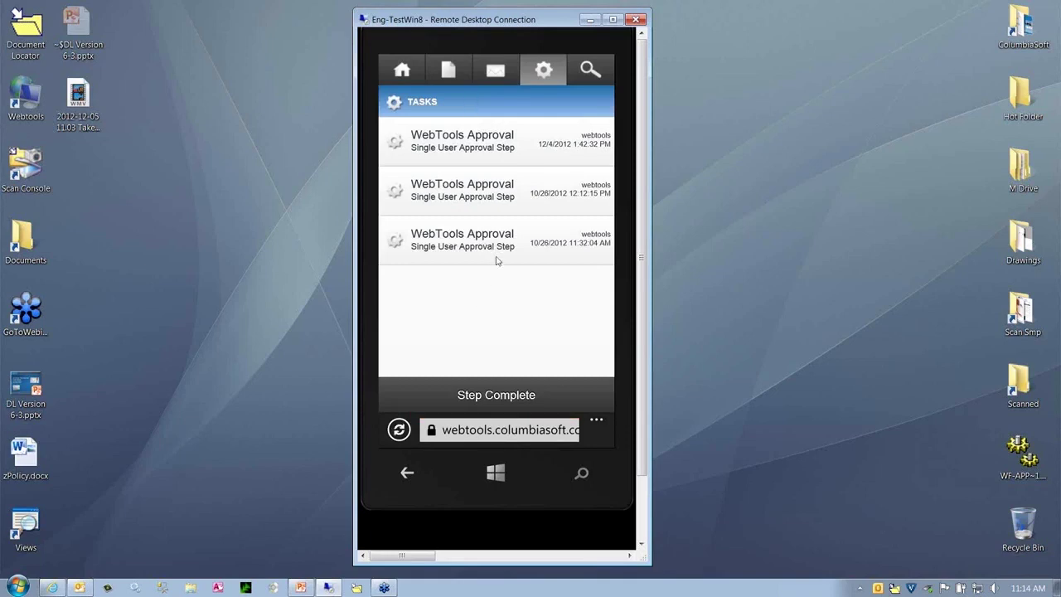
Show the files of the Current Marketing project from the home screen's projects and turn on multiple file selection
click(402, 70)
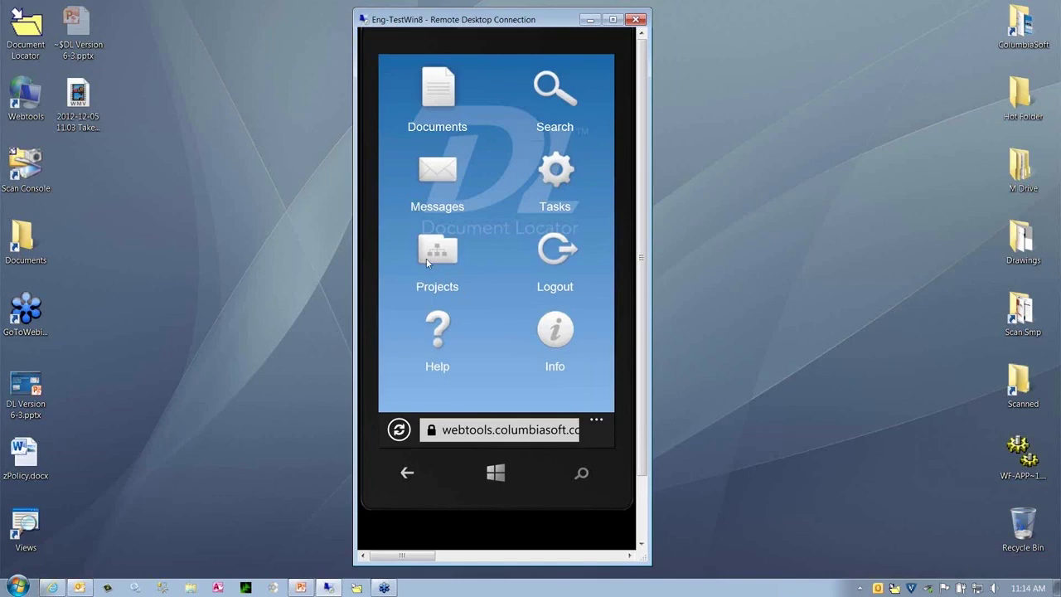
click(444, 258)
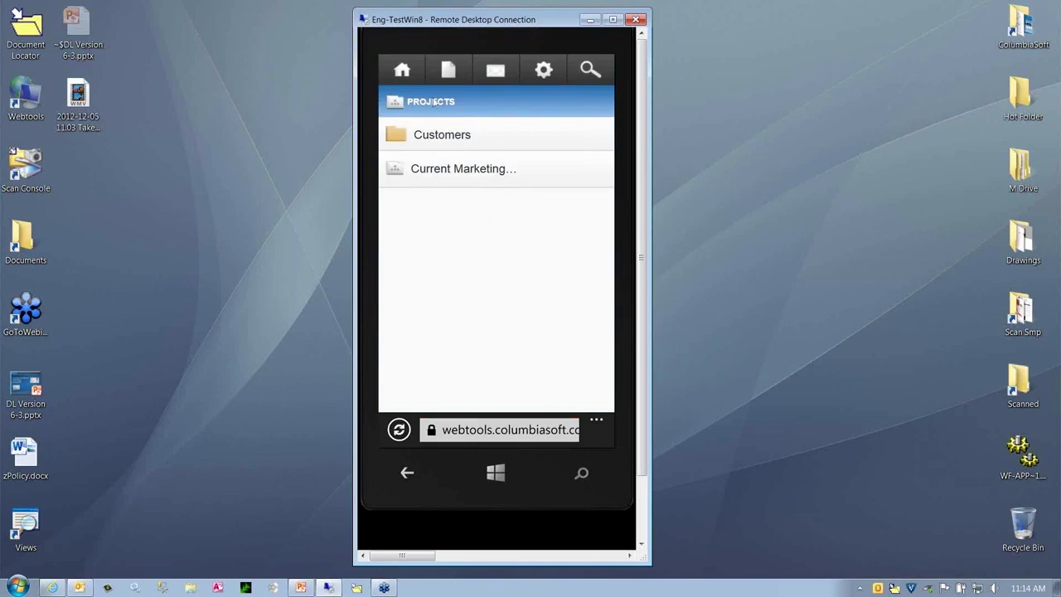
click(429, 177)
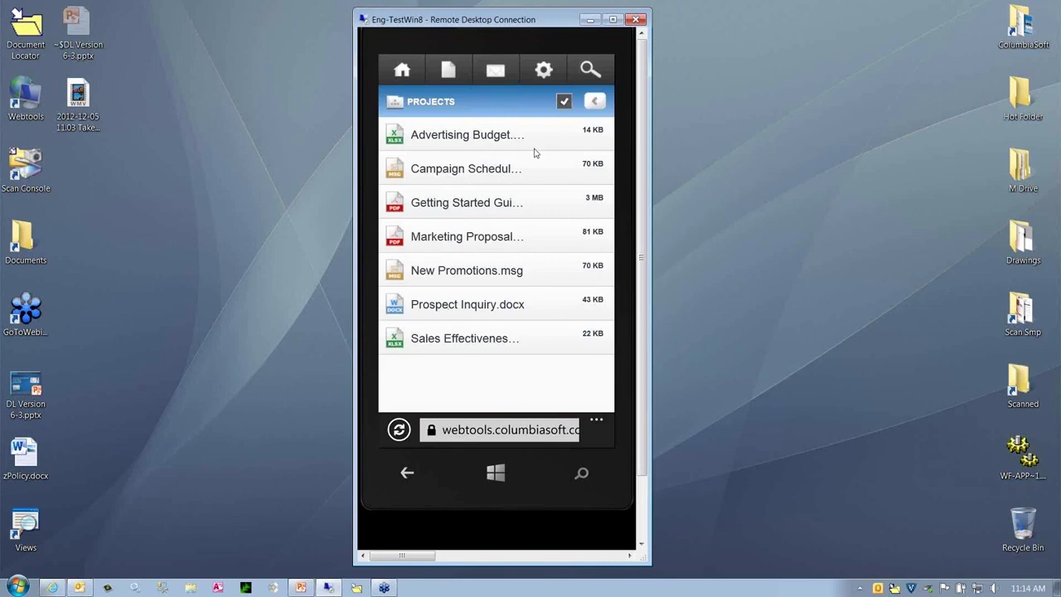
click(563, 102)
click(563, 102)
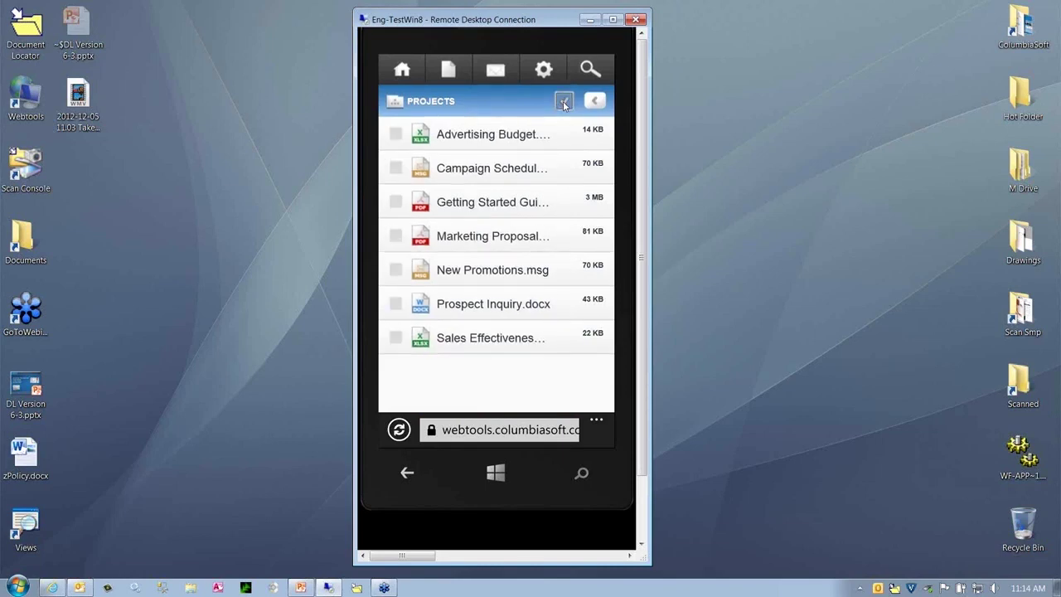
Look through the DL Mobile help topics from the home screen, read Accessing DL Mobile and return home
click(407, 71)
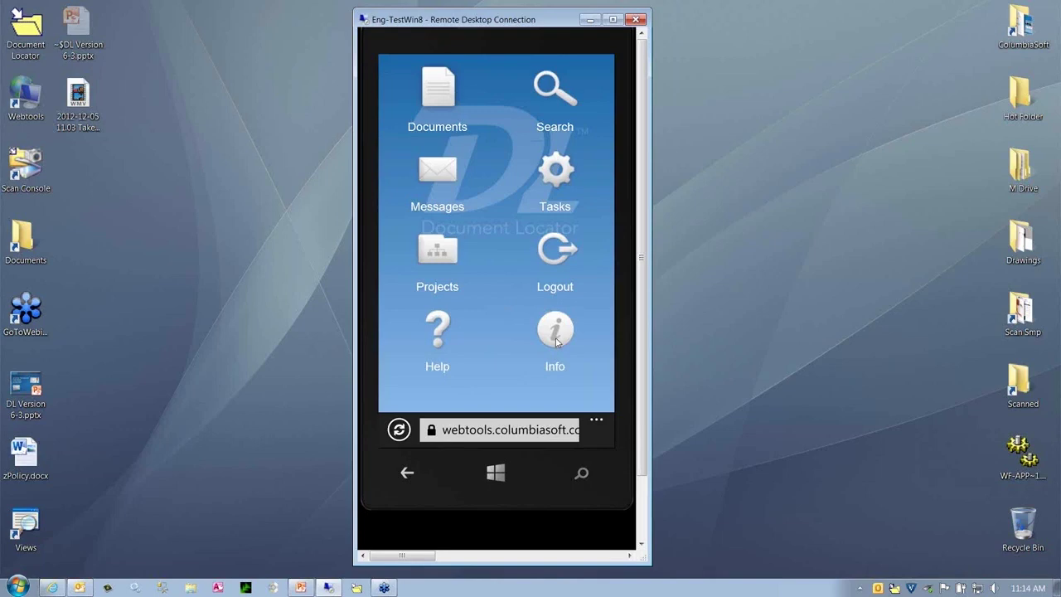
click(438, 341)
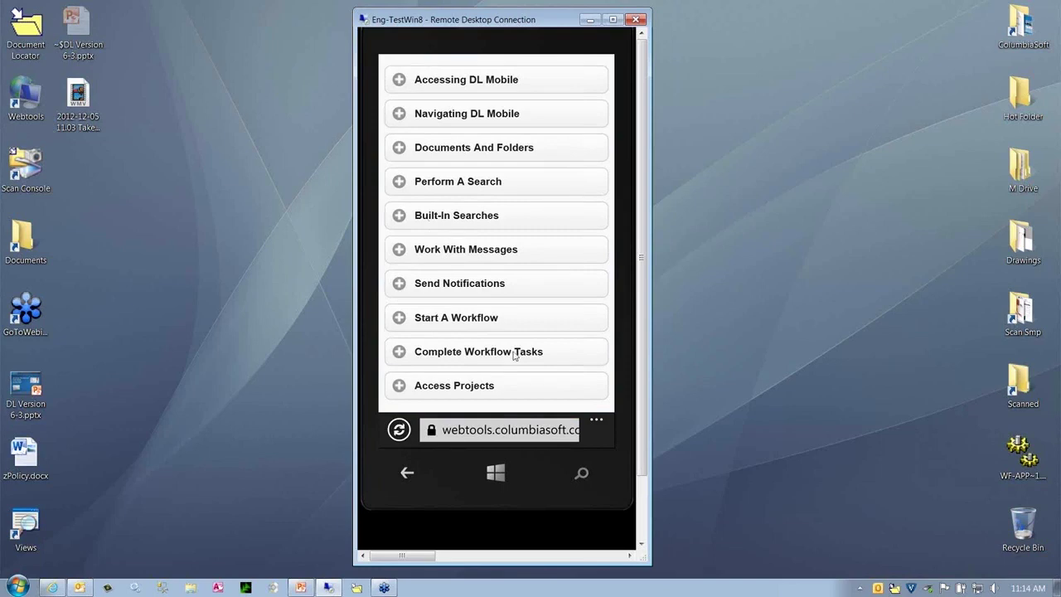
drag(513, 354, 490, 177)
drag(489, 220, 504, 359)
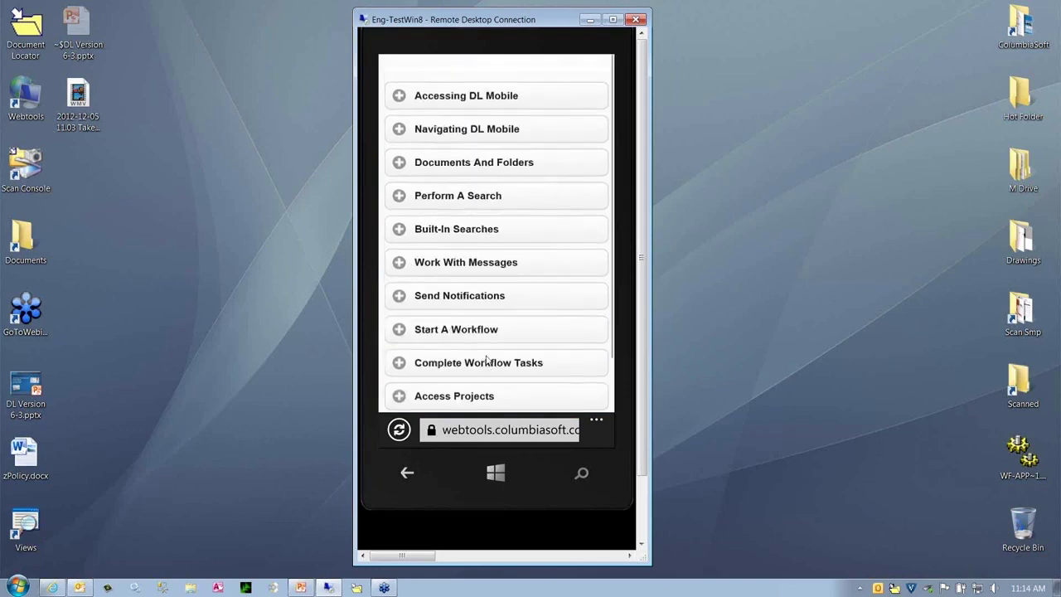
click(399, 81)
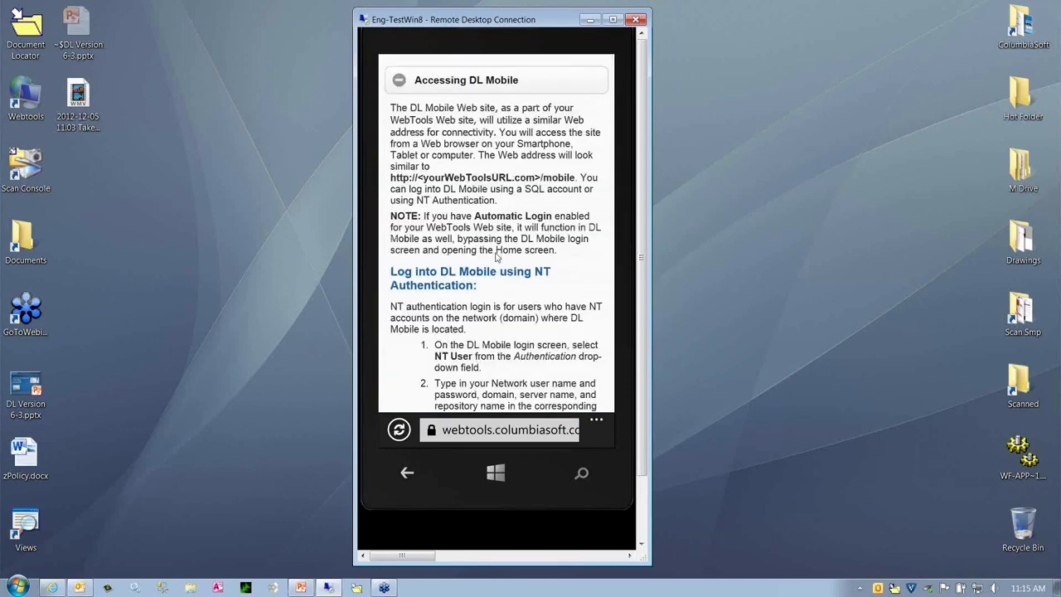
drag(503, 271, 488, 229)
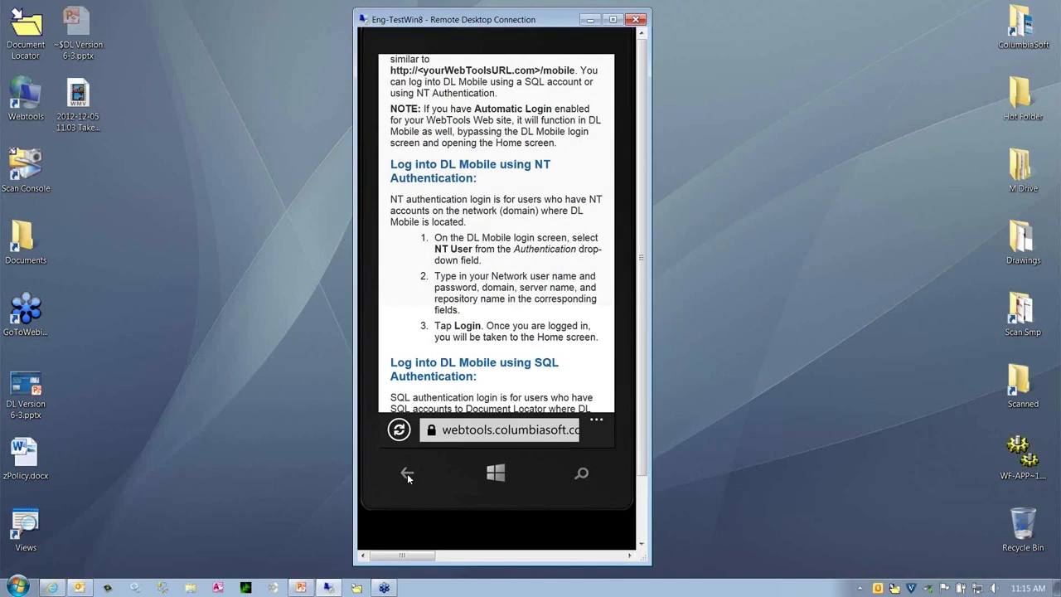
click(407, 473)
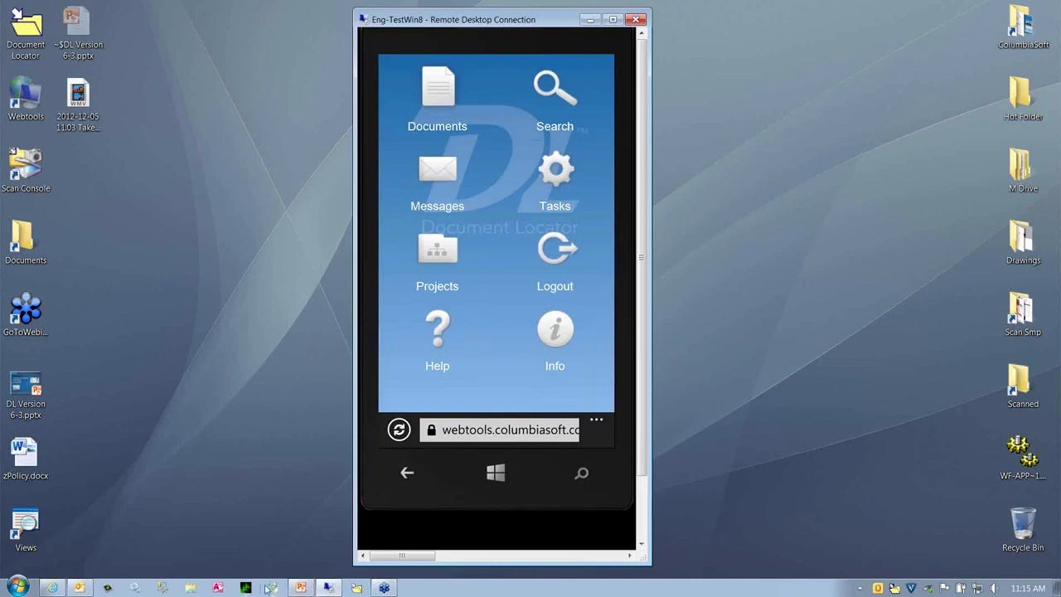
Switch to the DL Version 6-3.pptx presentation in PowerPoint to show the Q & A slide
click(298, 587)
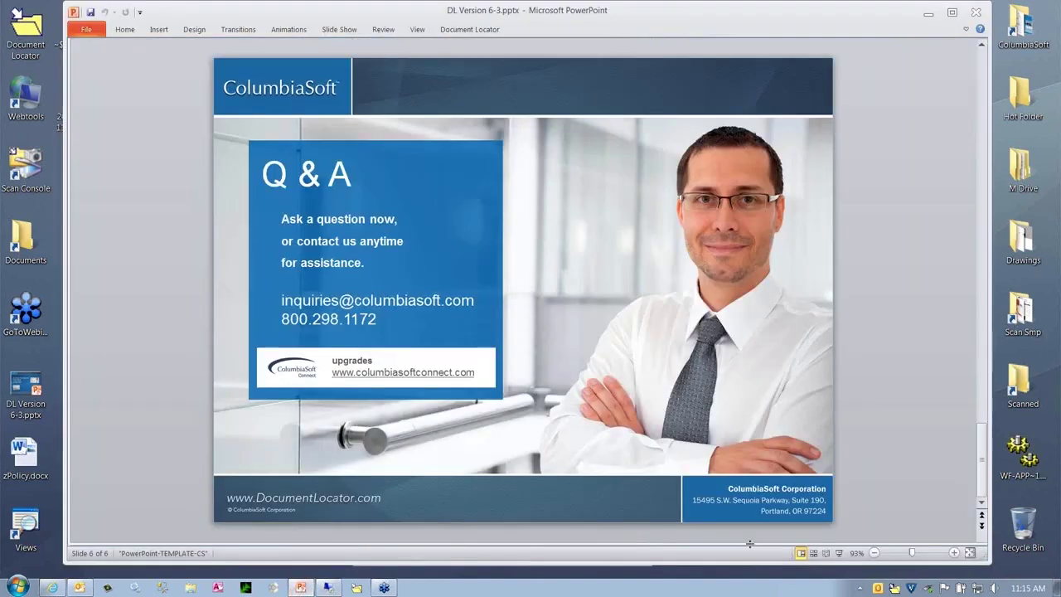